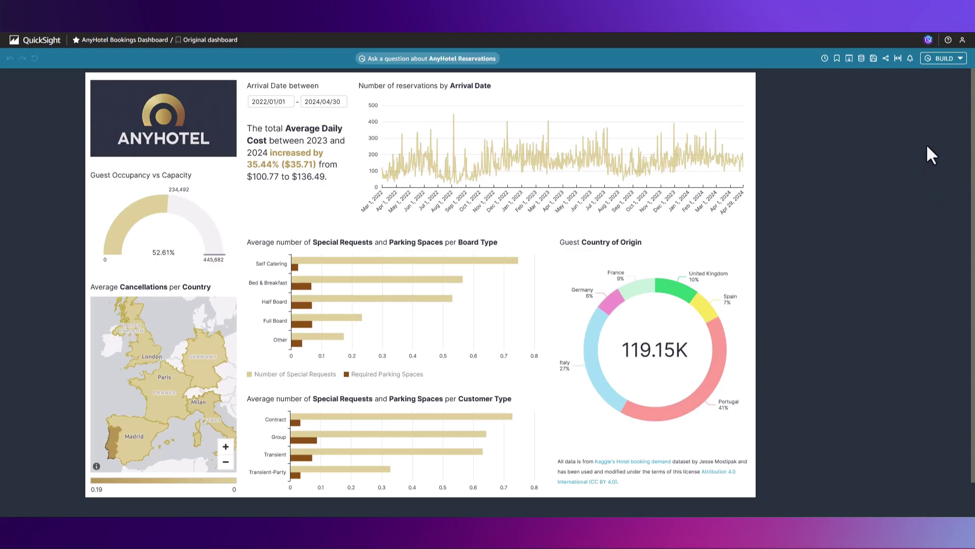
# Generate a Q executive summary of the bookings sheet covering top board types, customer types and guest countries.
pyautogui.click(945, 60)
pyautogui.click(946, 73)
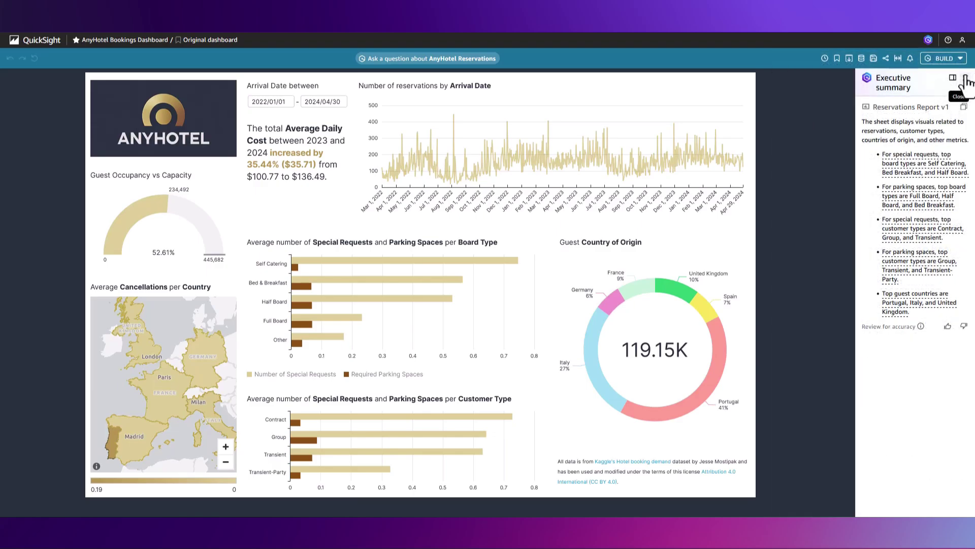
pyautogui.click(415, 60)
# Ask Q 'how many reservations were booked each month' and check how it interpreted the question.
pyautogui.click(609, 148)
pyautogui.write('how many reservations were booked each month')
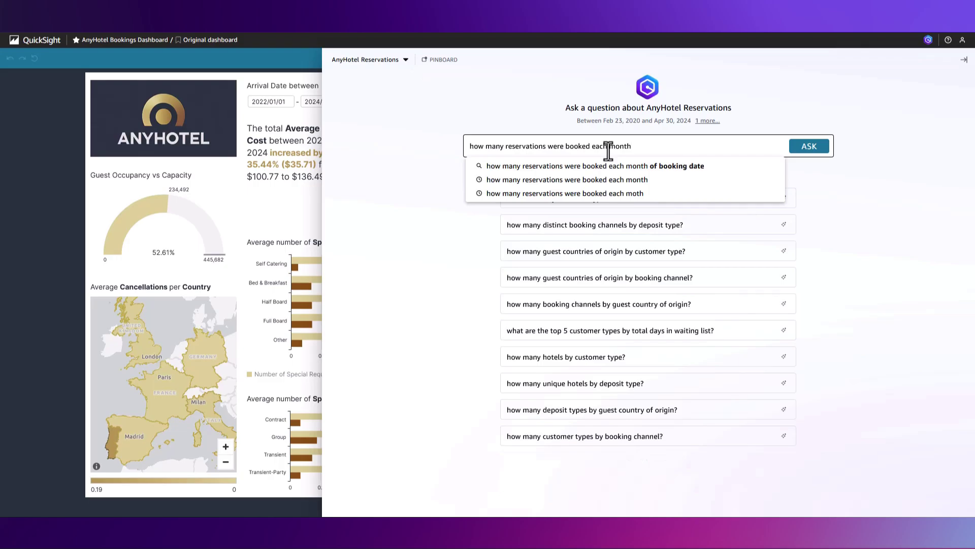
pyautogui.click(801, 149)
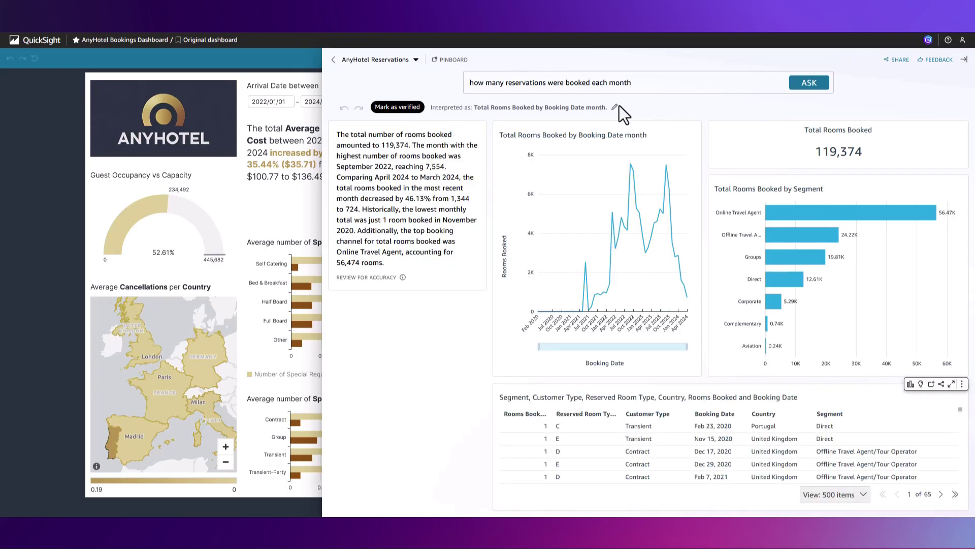
pyautogui.click(615, 108)
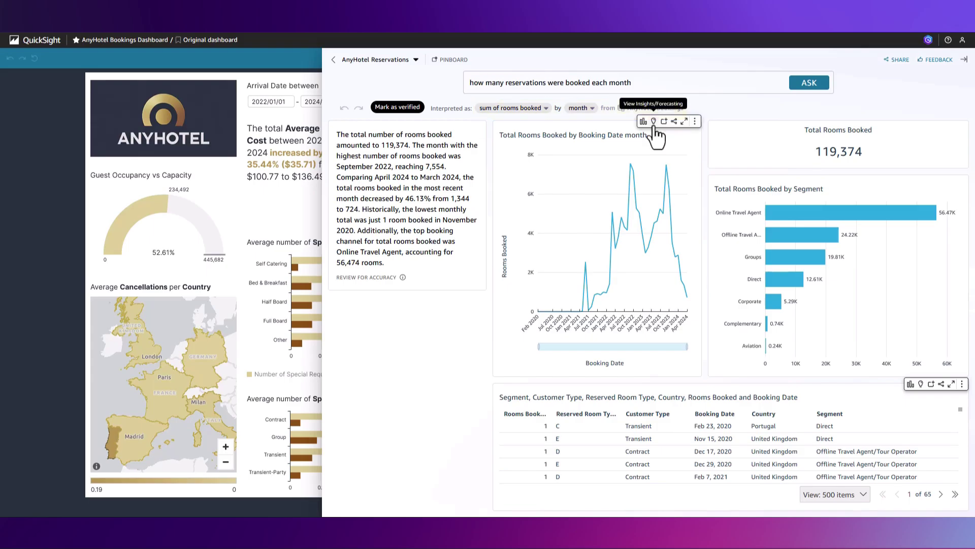
# Review the insights and forecast for the monthly chart, including the Mar 2022 anomaly.
pyautogui.click(654, 122)
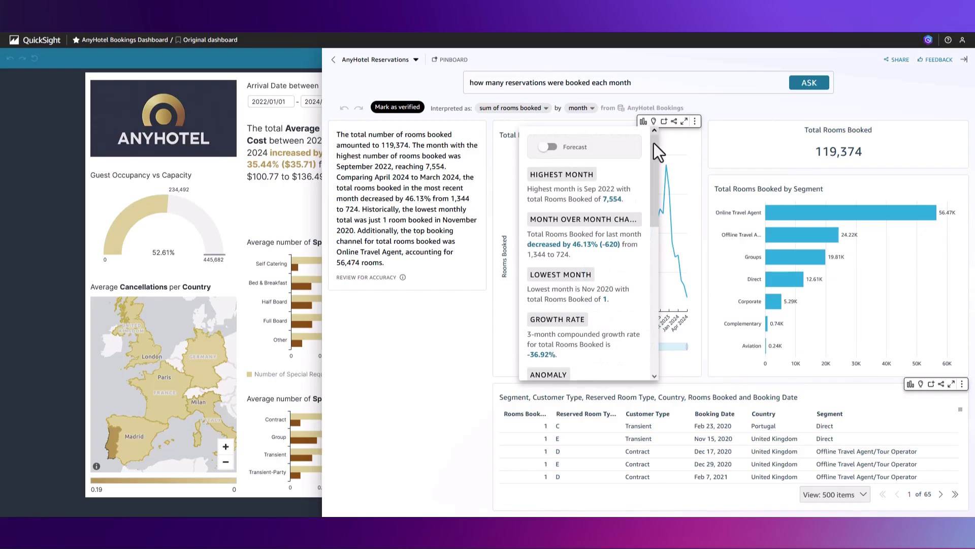
pyautogui.moveTo(654, 157); pyautogui.dragTo(646, 296)
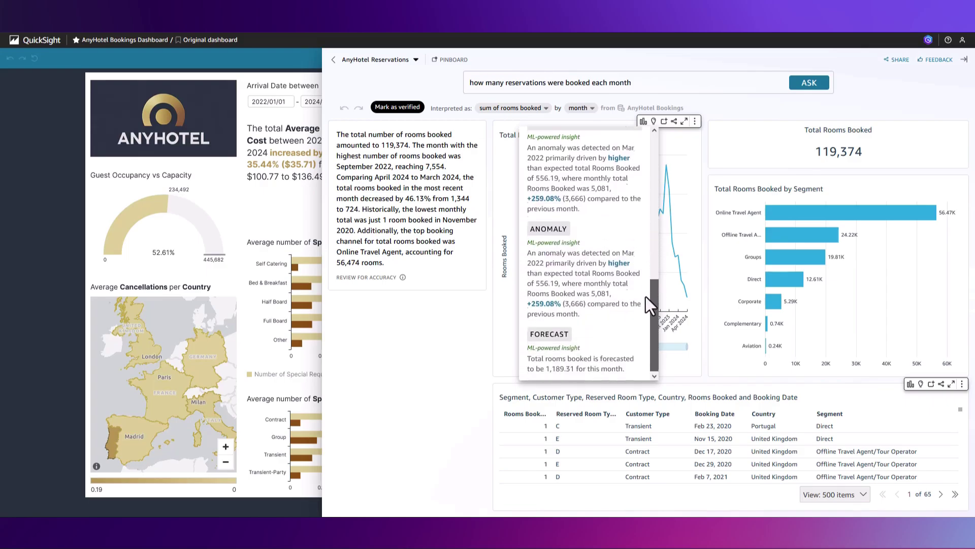
pyautogui.scroll(2, 617, 315)
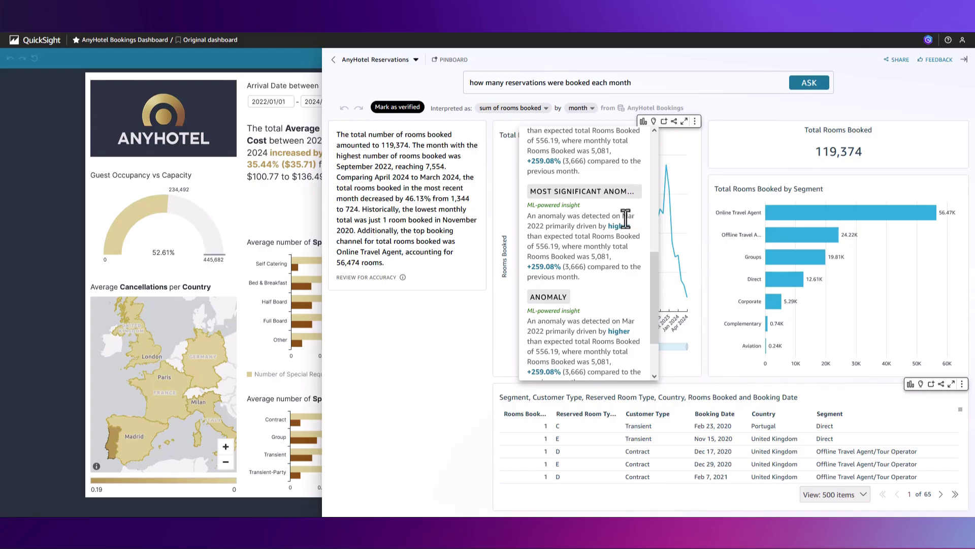
pyautogui.moveTo(623, 213); pyautogui.dragTo(537, 227)
pyautogui.press('Escape')
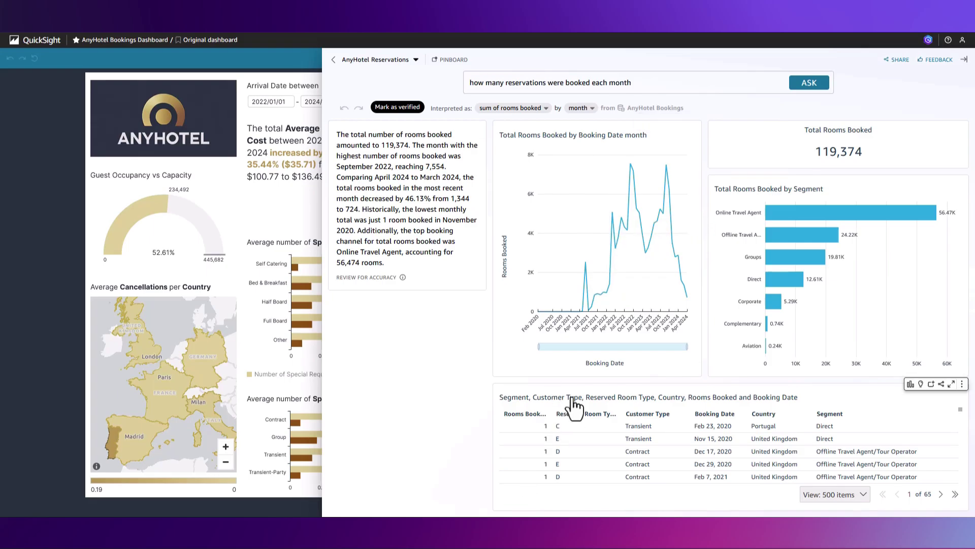
pyautogui.click(658, 82)
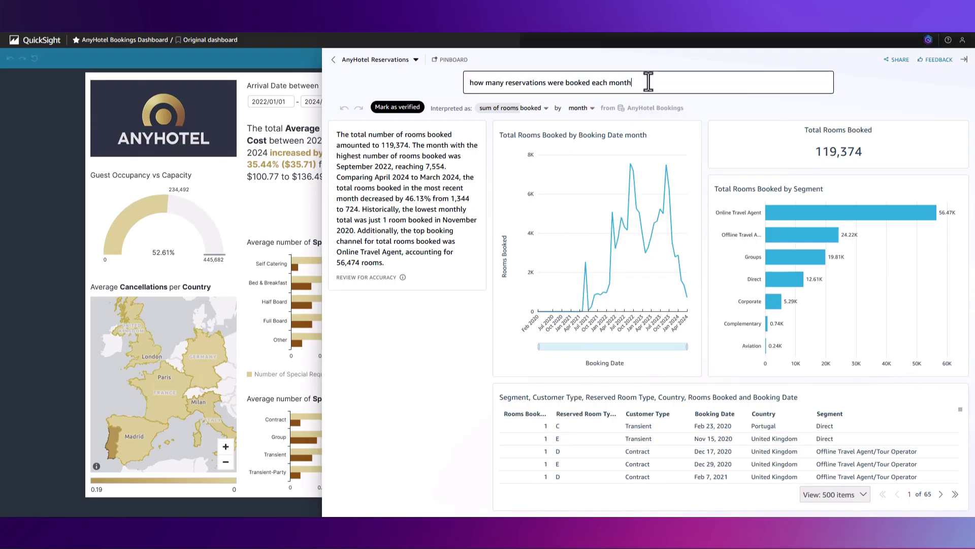
# Ask Q the suggested question 'why did bookings rise in march 2022'.
pyautogui.moveTo(647, 81); pyautogui.dragTo(447, 83)
pyautogui.write('w')
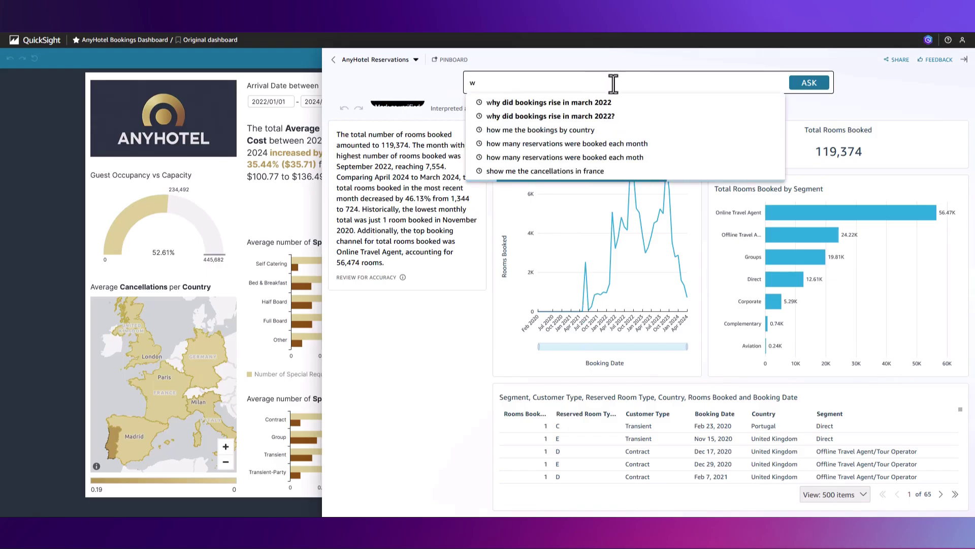
pyautogui.click(590, 103)
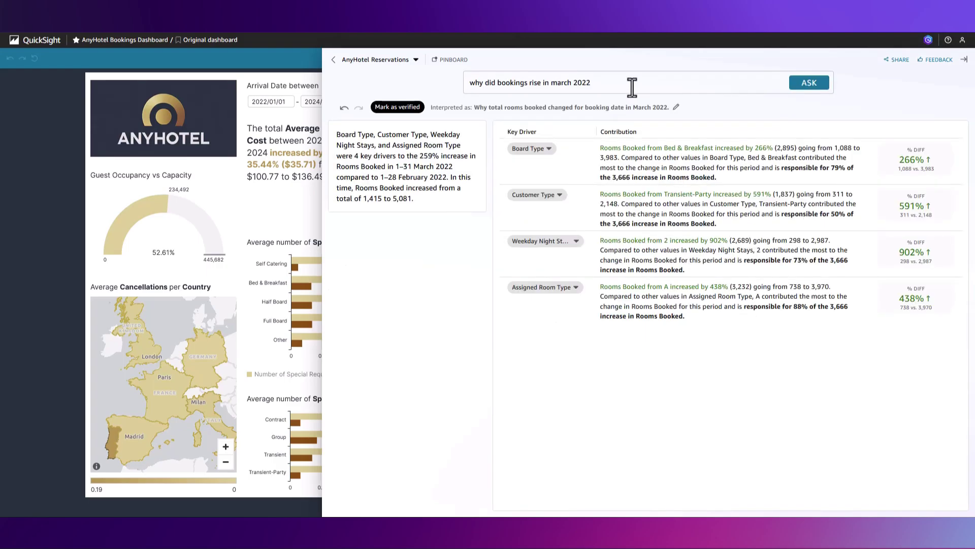
# Send thumbs-up feedback to the topic owners with a comment requesting more key drivers.
pyautogui.click(936, 60)
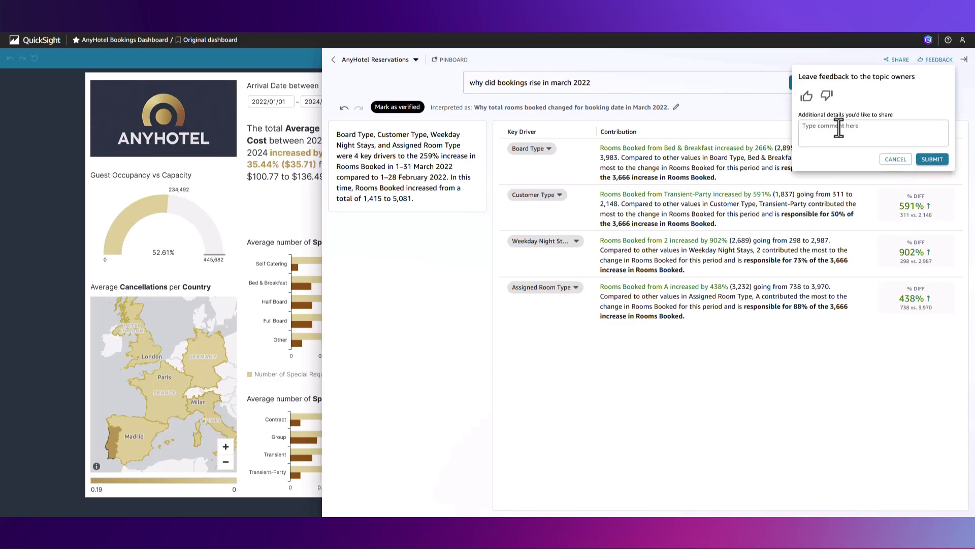
pyautogui.click(838, 126)
pyautogui.write('I need a dashboard that helps me identify more of these key drivers')
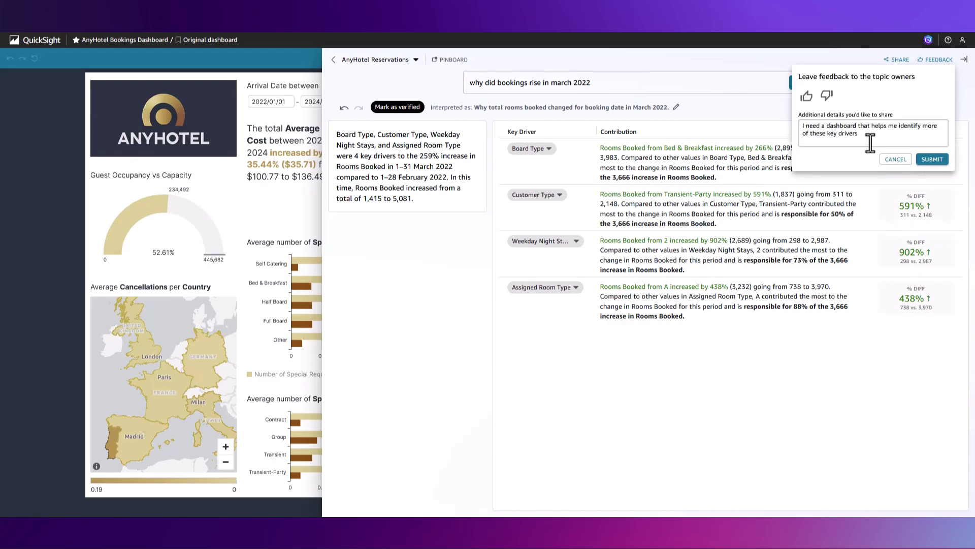
pyautogui.click(807, 96)
pyautogui.click(932, 159)
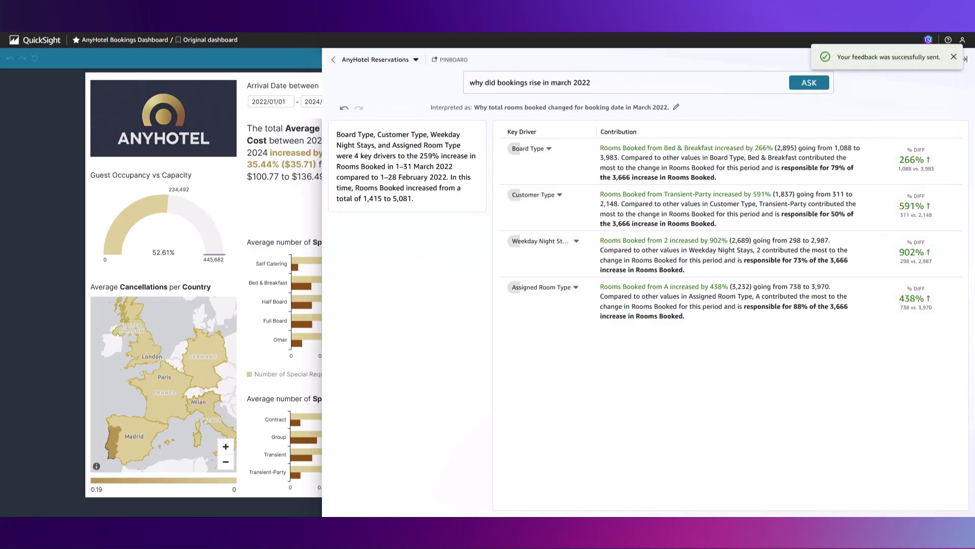
pyautogui.click(675, 83)
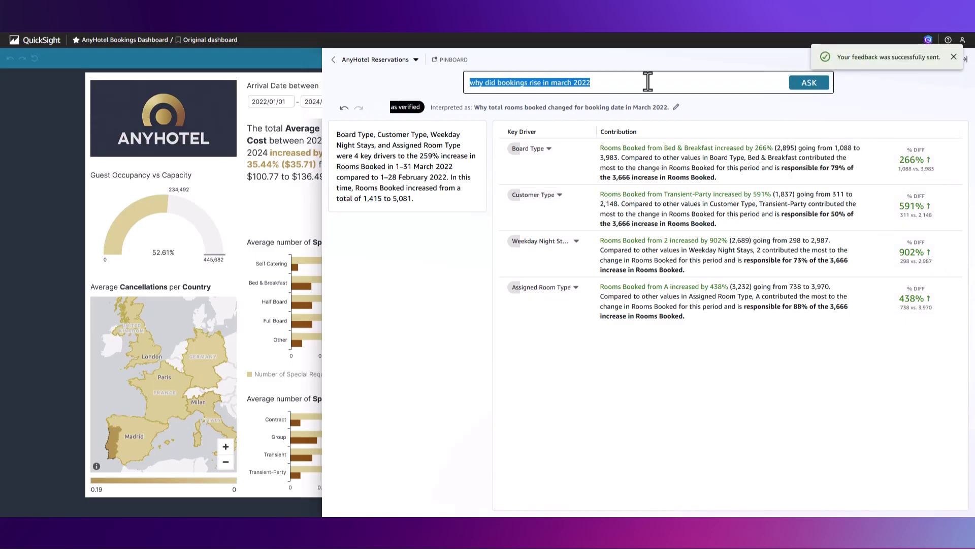
pyautogui.write('line chart of reservations booked each month per country')
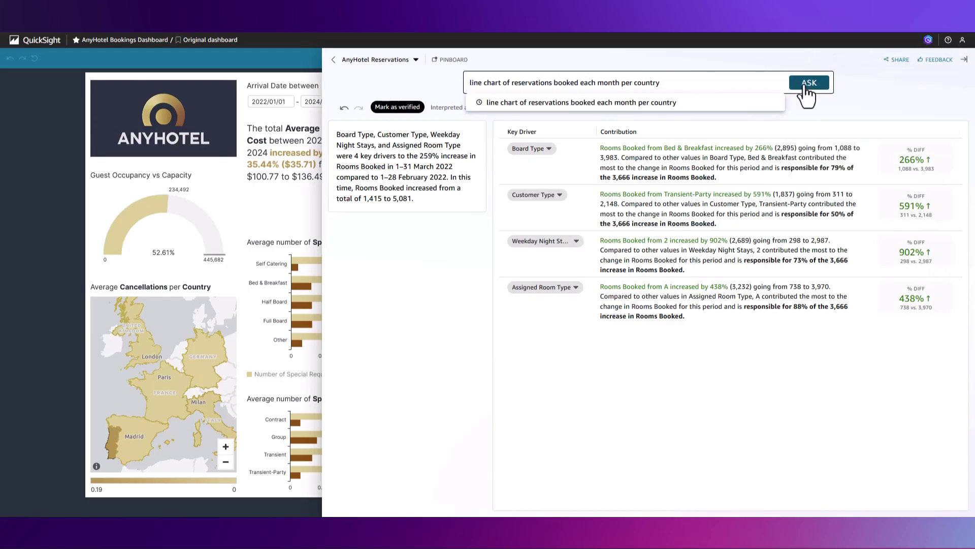
# Chart rooms booked by booking month and country as a line chart and pin it to the pinboard.
pyautogui.click(805, 84)
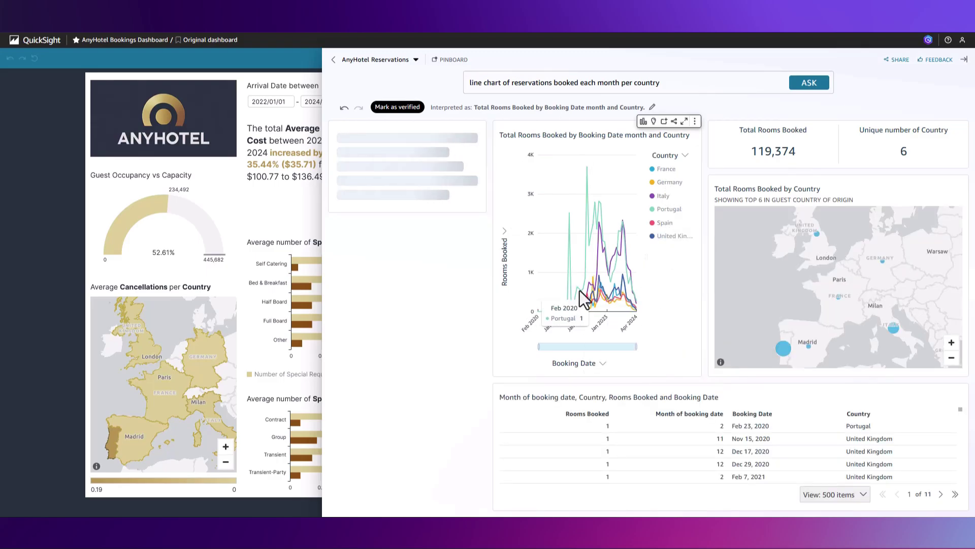
pyautogui.click(664, 122)
pyautogui.click(451, 59)
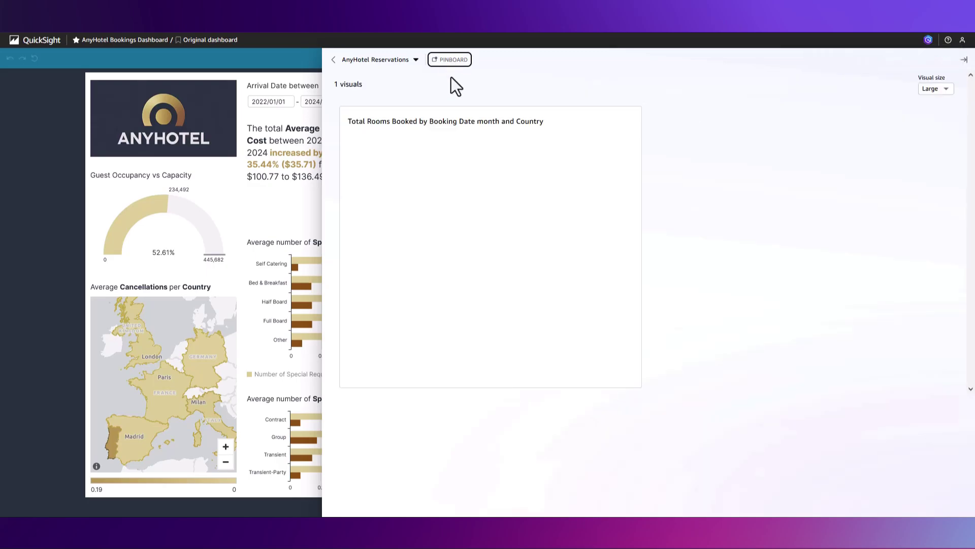
pyautogui.press('Escape')
# Save the dashboard as a new analysis named 'AnyHotel Analysis v2'.
pyautogui.click(873, 59)
pyautogui.click(409, 130)
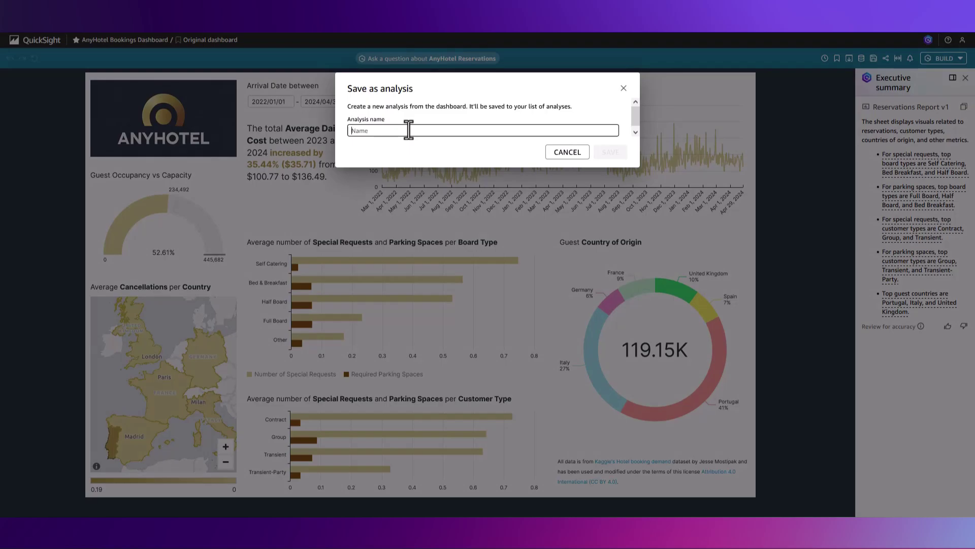
pyautogui.write('AnyHotel Analysis v2')
pyautogui.click(607, 153)
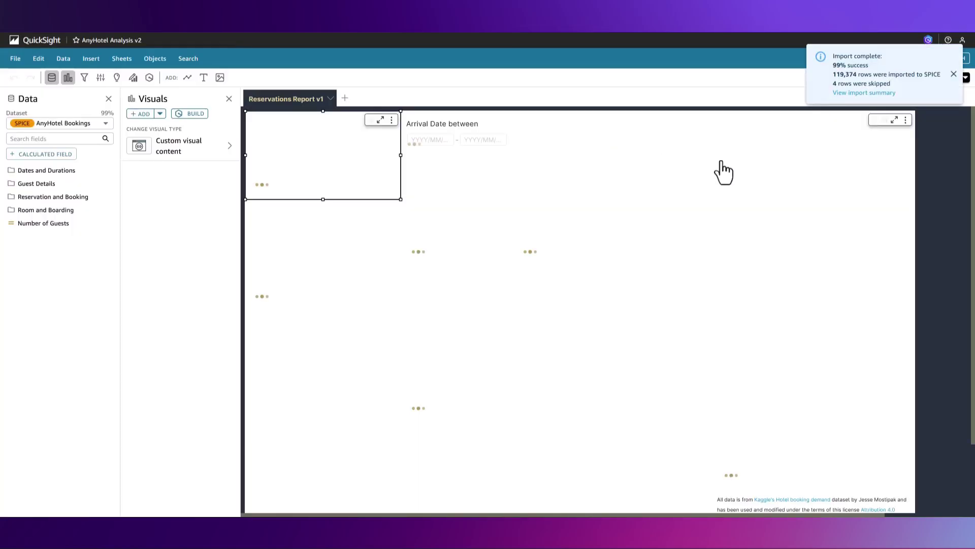
pyautogui.click(953, 74)
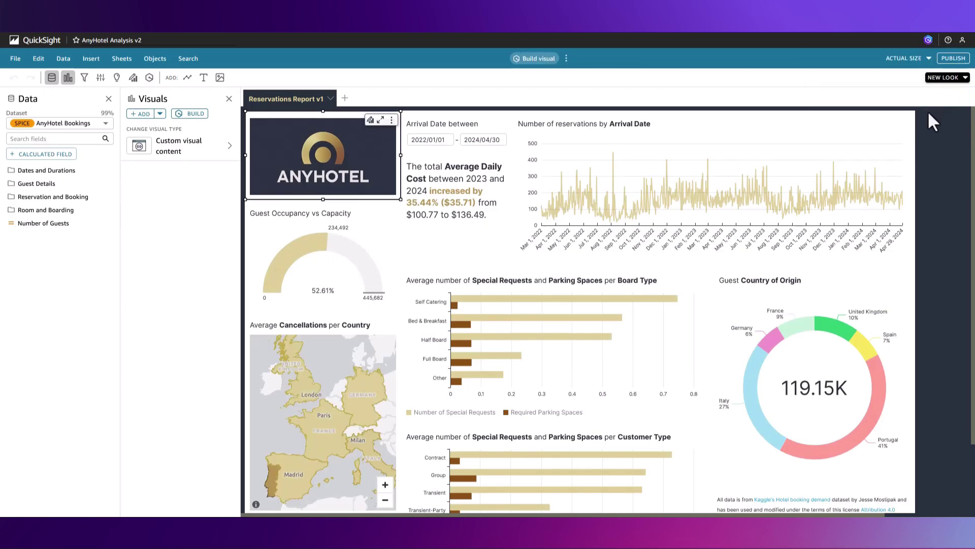
# Edit the arrival-date line chart with Q to colour by hotel and show weekly data.
pyautogui.moveTo(905, 143)
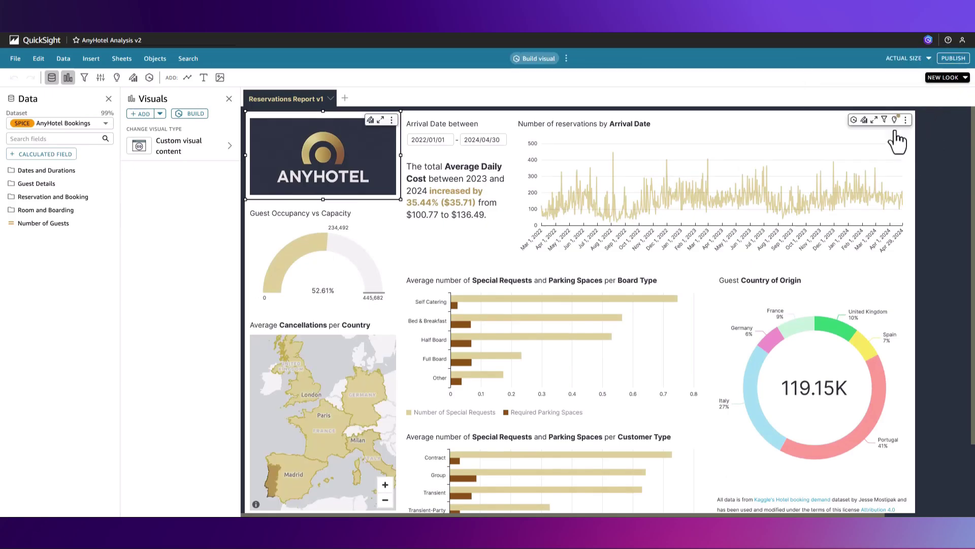
pyautogui.click(854, 120)
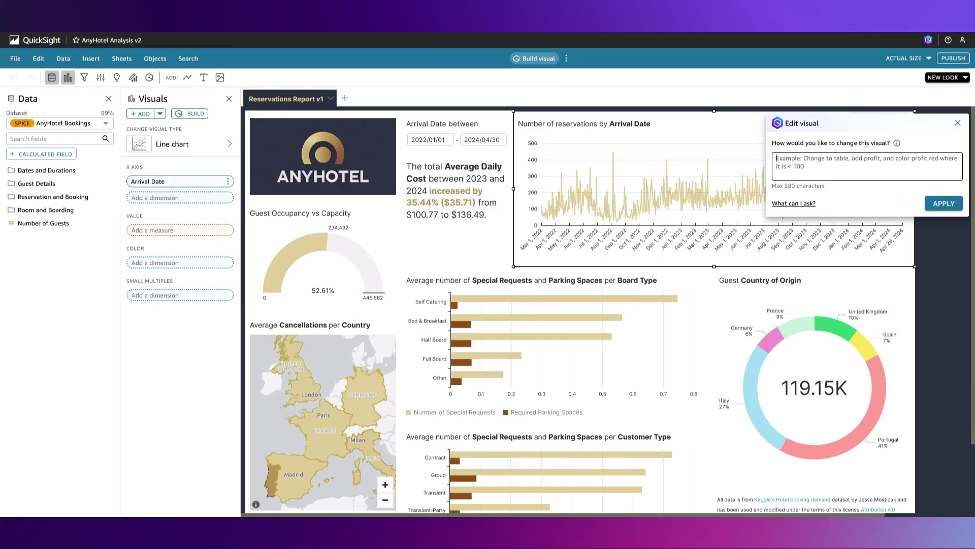
pyautogui.click(827, 164)
pyautogui.write('Colour by hotel and show me weekly data')
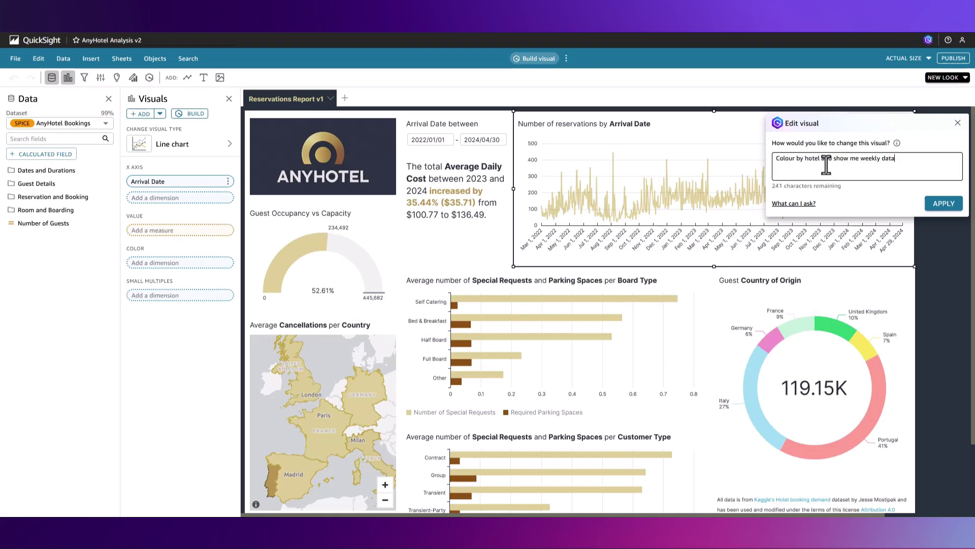
pyautogui.click(937, 202)
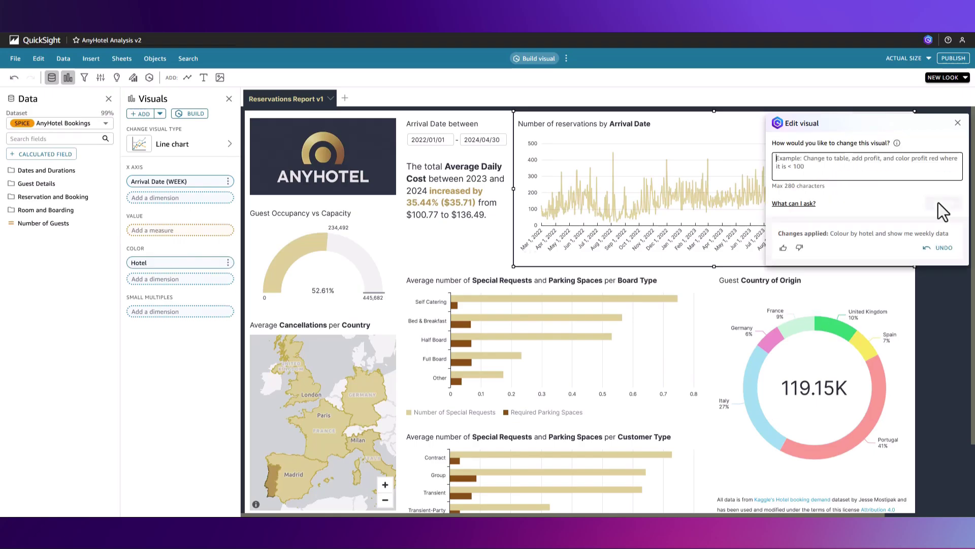
pyautogui.click(957, 123)
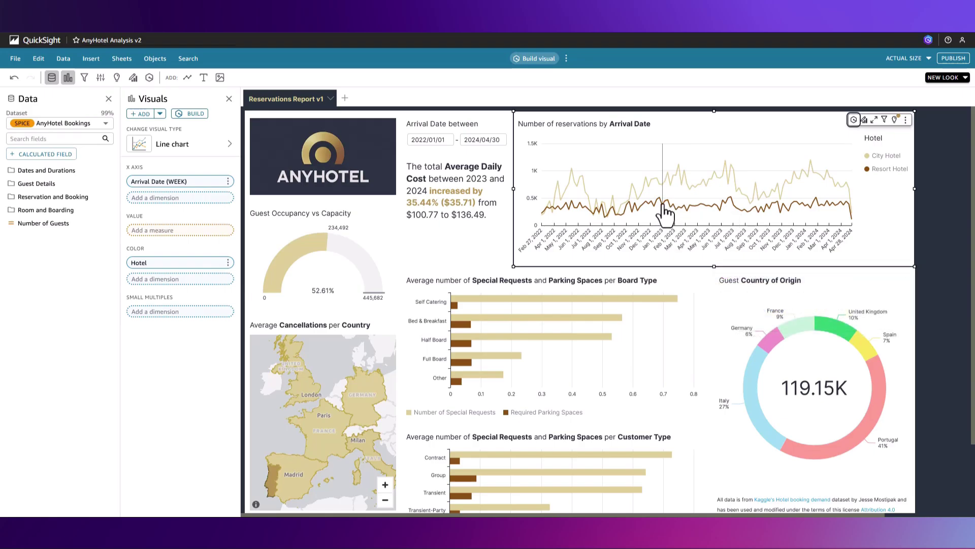
# Turn on topic linking and link the AnyHotel Reservations topic to the analysis.
pyautogui.click(566, 58)
pyautogui.click(582, 67)
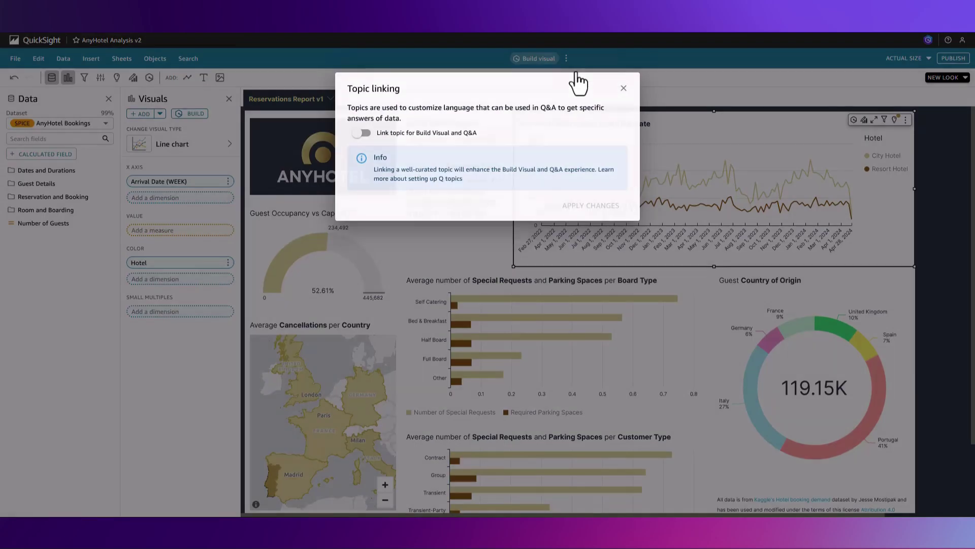
pyautogui.click(361, 134)
pyautogui.click(421, 157)
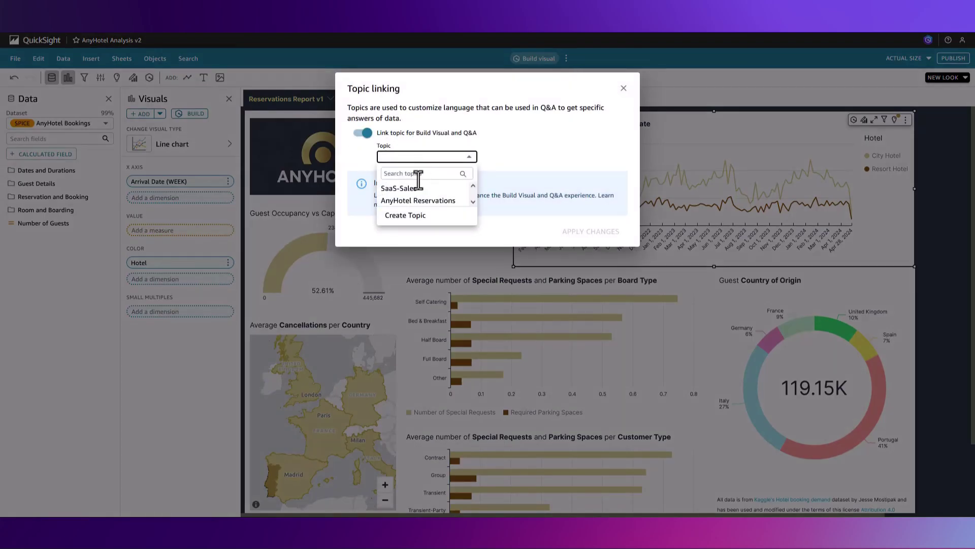
pyautogui.click(421, 202)
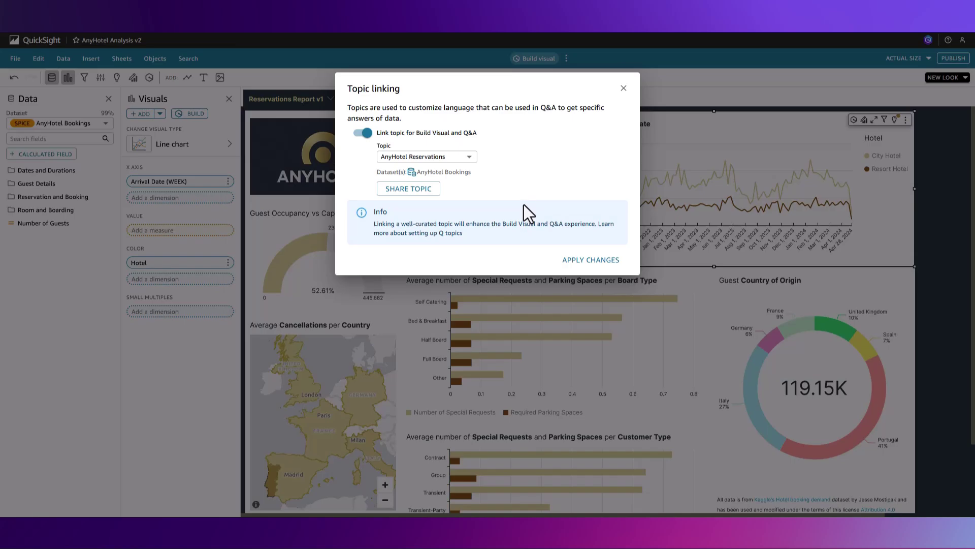
pyautogui.click(578, 263)
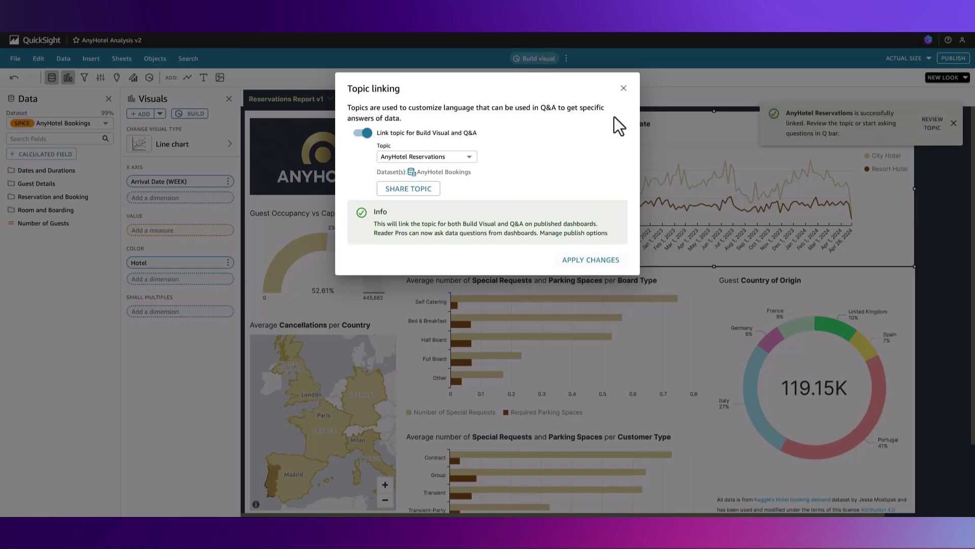
pyautogui.click(623, 88)
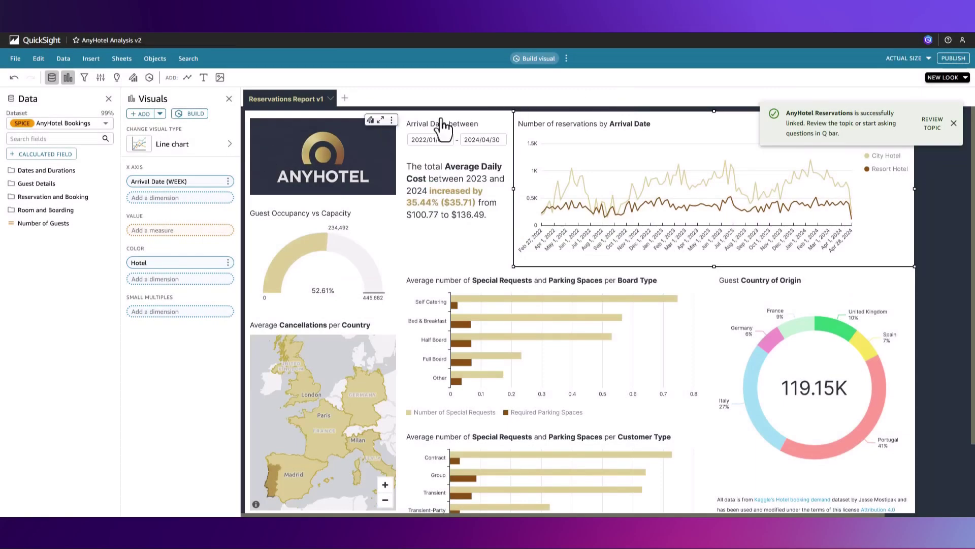
pyautogui.click(57, 155)
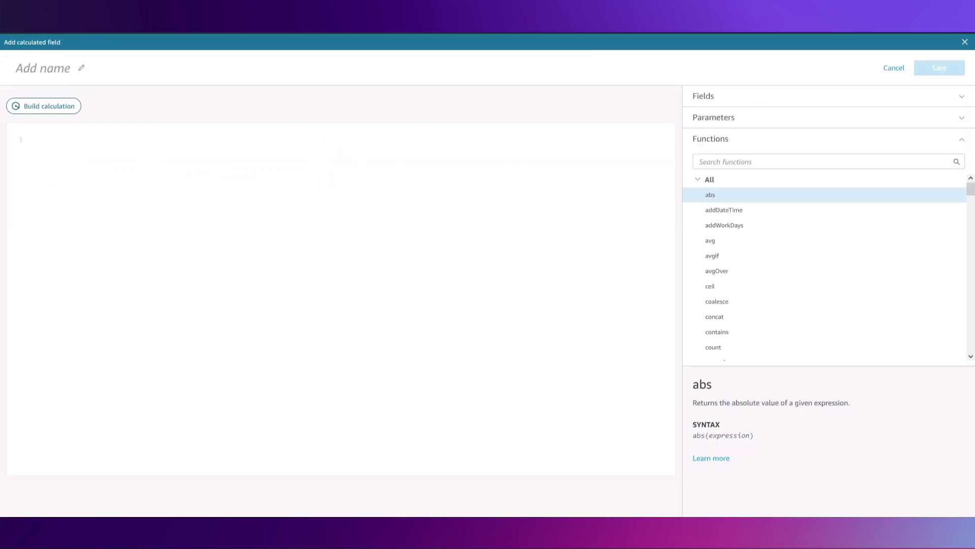
# Create calculated field 'Month of Booking Date' with Q-generated extract('MM',{Booking Date}) and save it.
pyautogui.click(36, 71)
pyautogui.write('Month of Booking Date')
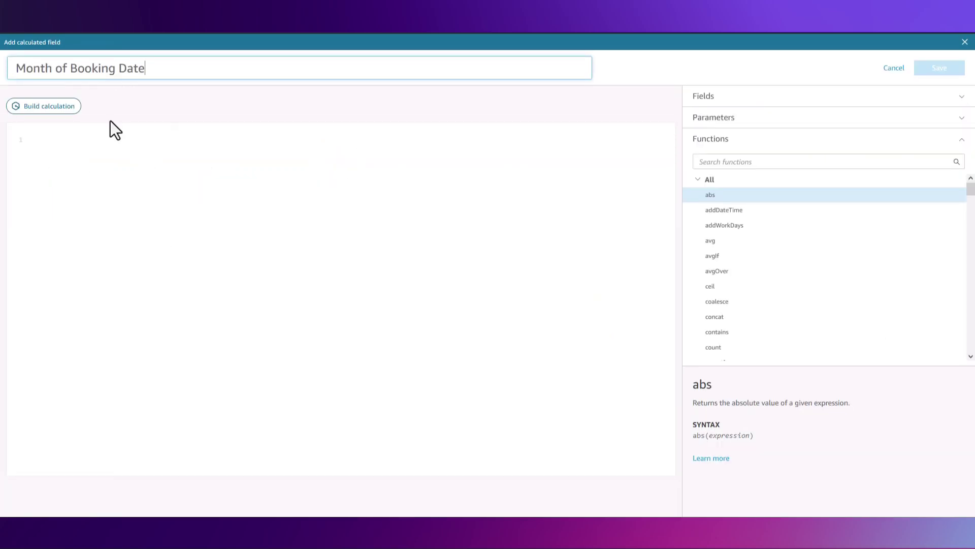
pyautogui.click(44, 113)
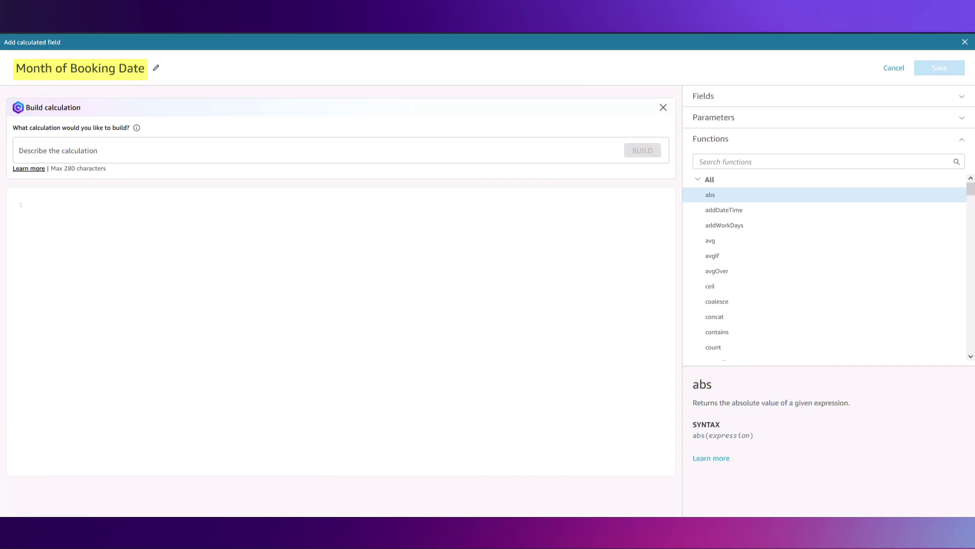
pyautogui.click(98, 150)
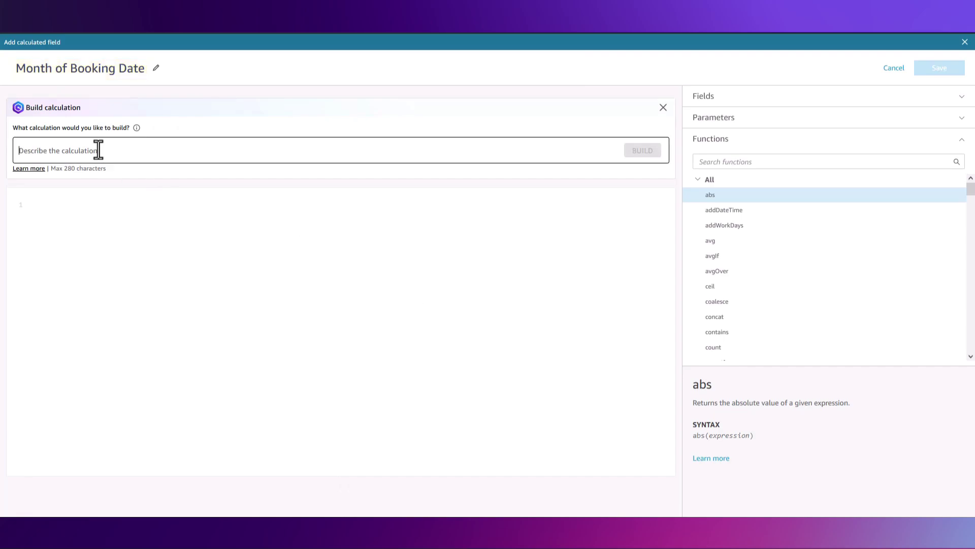
pyautogui.write('show me the month from the booking date')
pyautogui.click(642, 150)
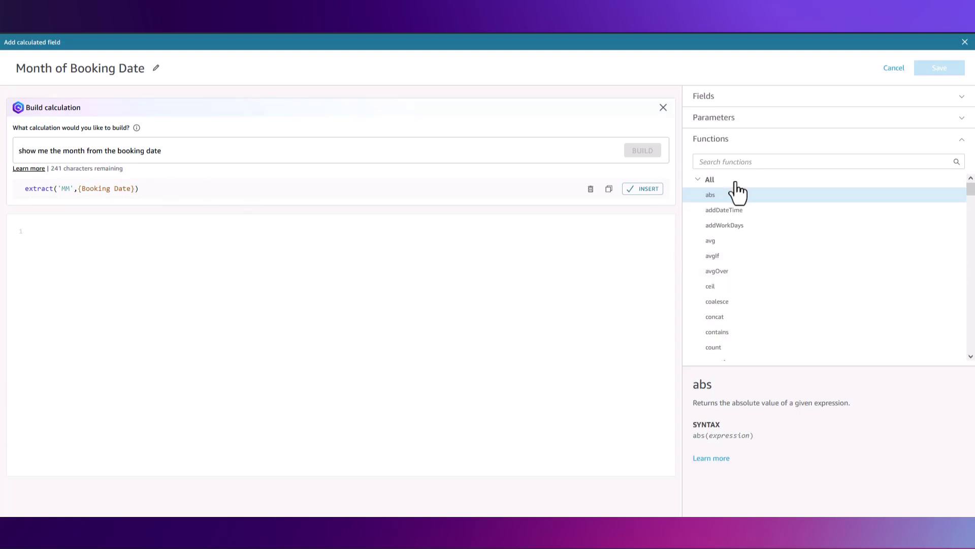
pyautogui.click(643, 189)
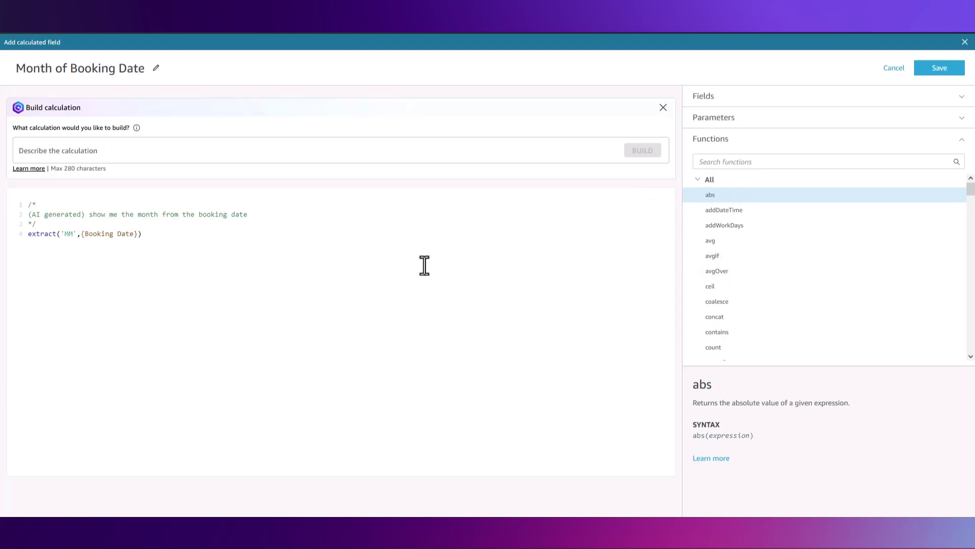
pyautogui.click(940, 69)
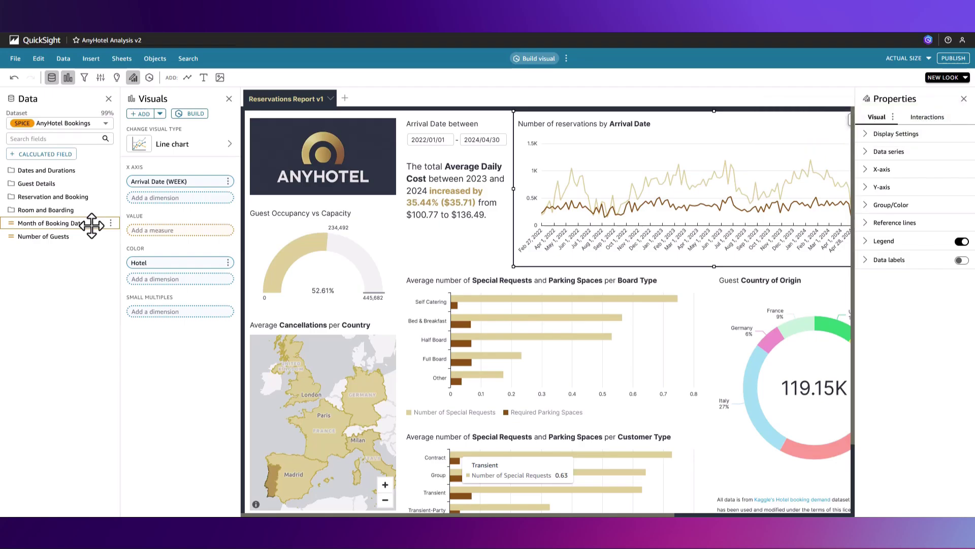
# Build a Q line chart of total children and total babies by Month of Booking Date and add it.
pyautogui.click(534, 59)
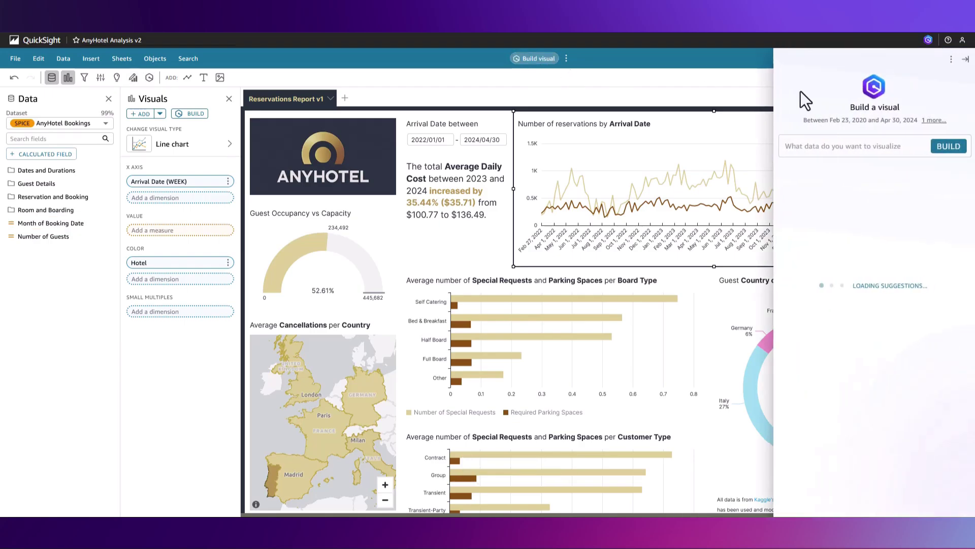
pyautogui.click(852, 147)
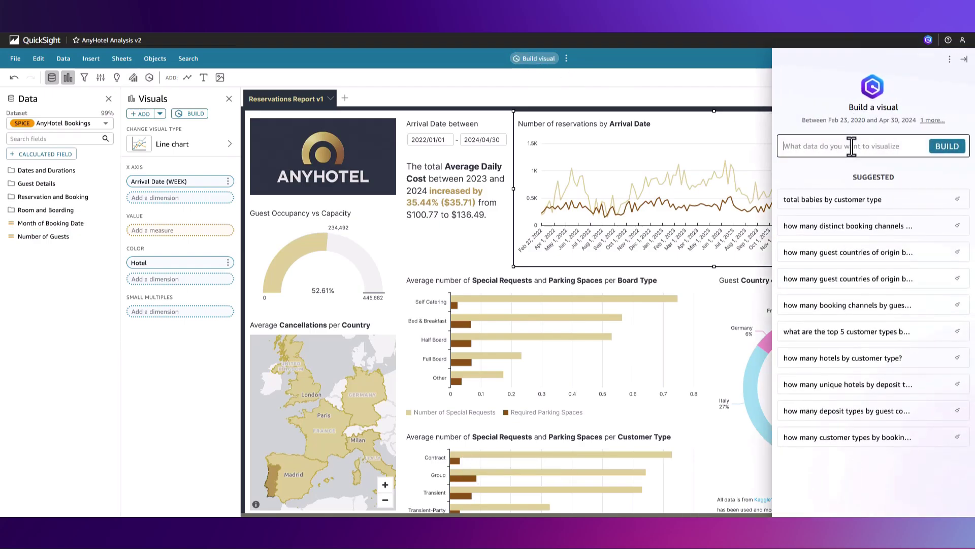
pyautogui.write('children and babies against booking month')
pyautogui.click(949, 149)
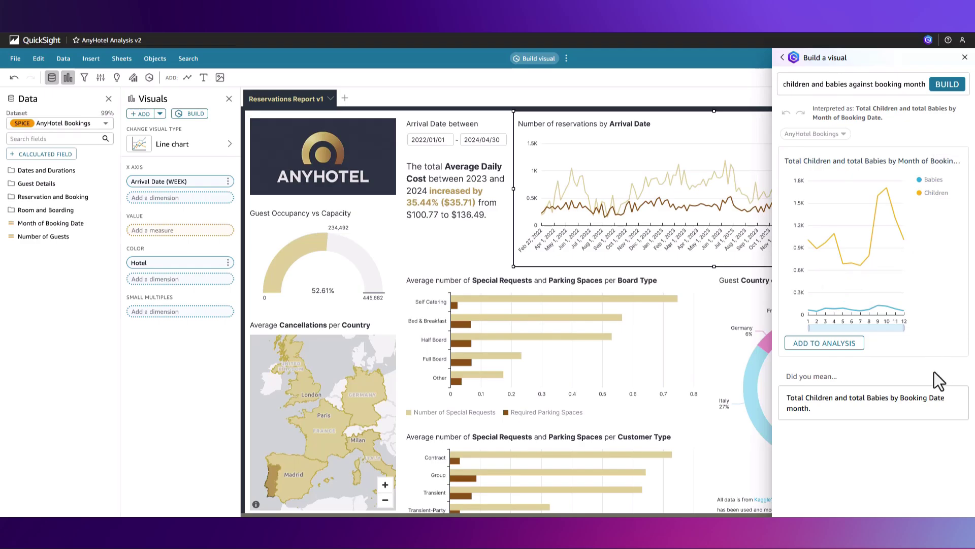
pyautogui.click(836, 350)
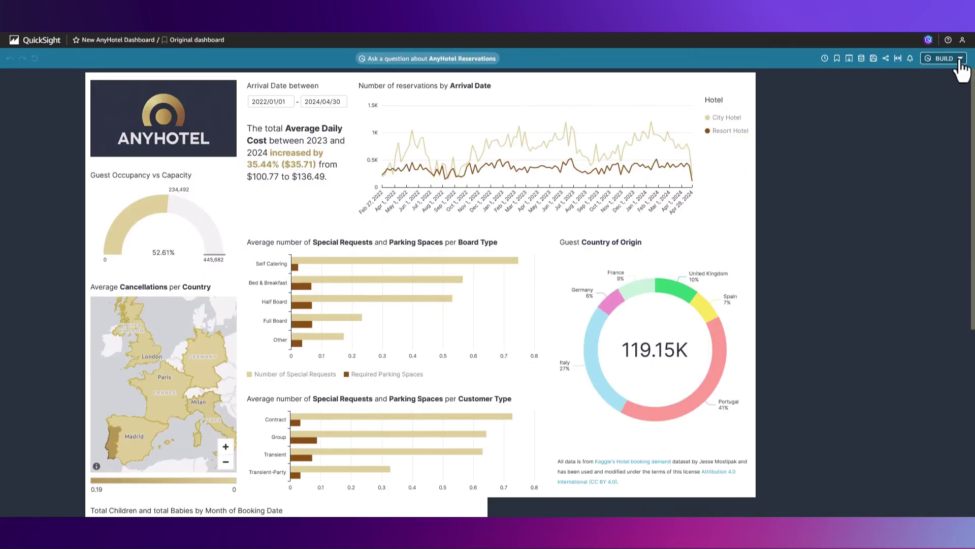
# Start a new Q data story described as a marketing strategy for increasing repeat guests.
pyautogui.click(958, 59)
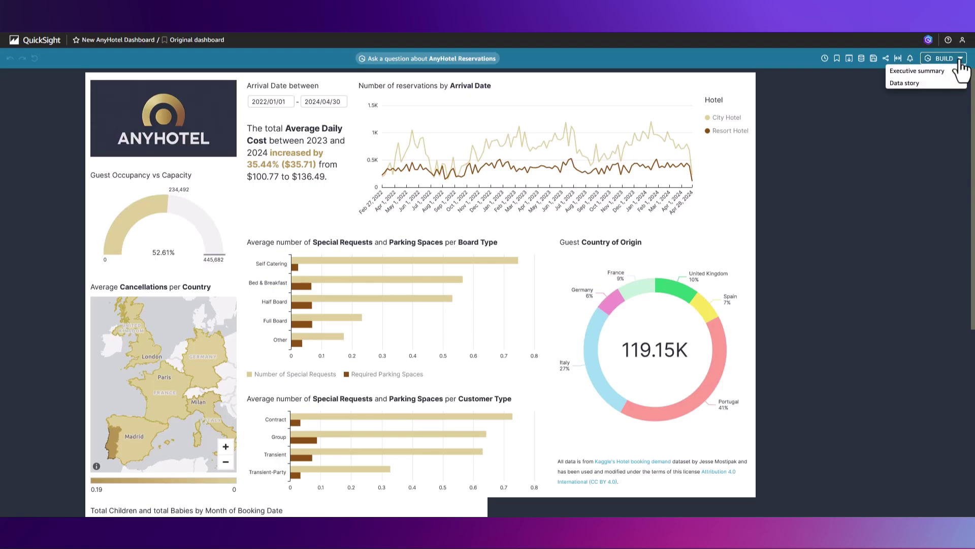
pyautogui.click(907, 83)
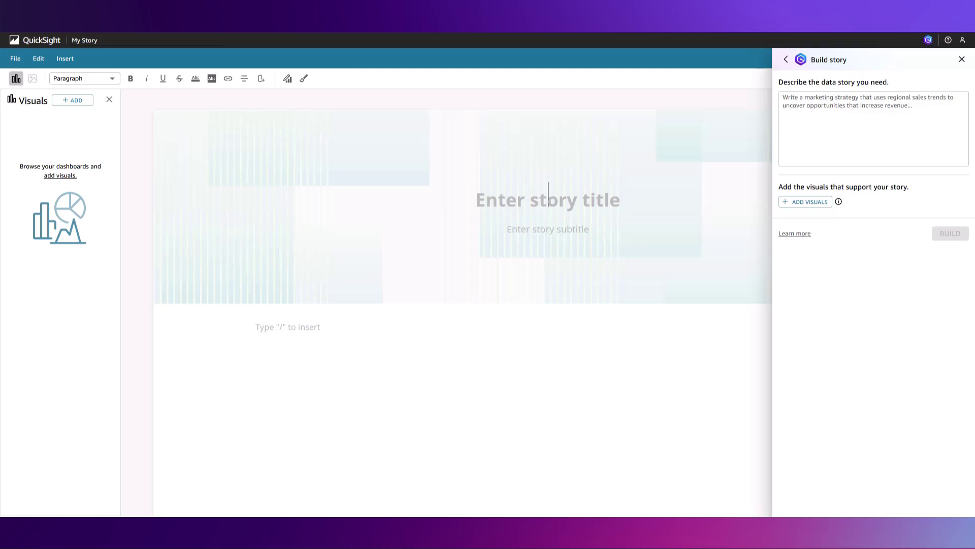
pyautogui.click(819, 108)
pyautogui.write('write a marketing strategy focussed on increasing repeat guests')
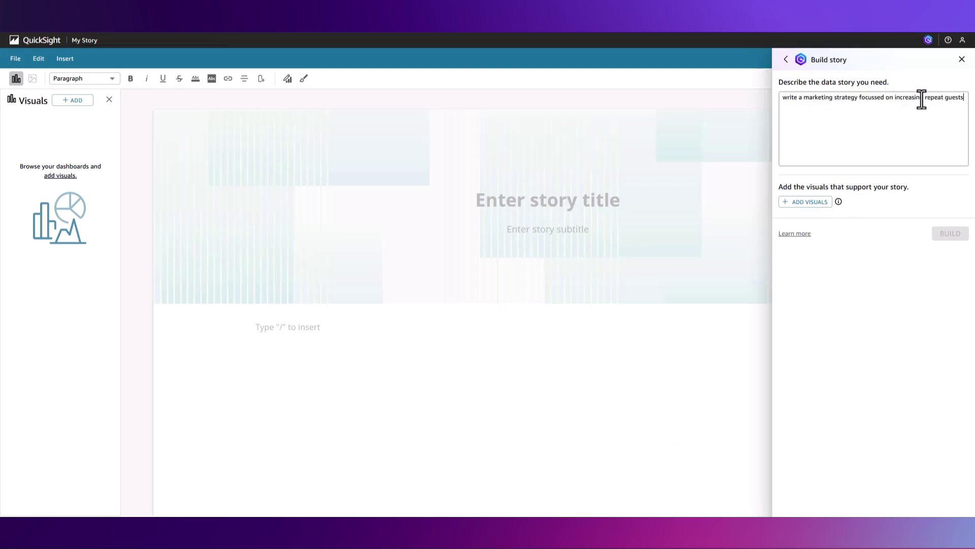
# Add occupancy, cancellations map, arrival-date, special-requests and children/babies visuals, then build the story.
pyautogui.click(792, 204)
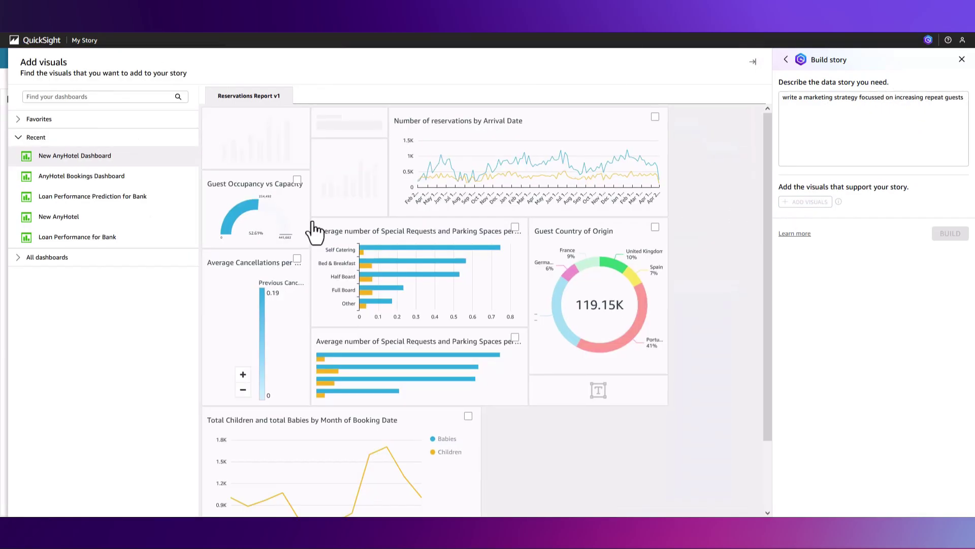
pyautogui.click(297, 180)
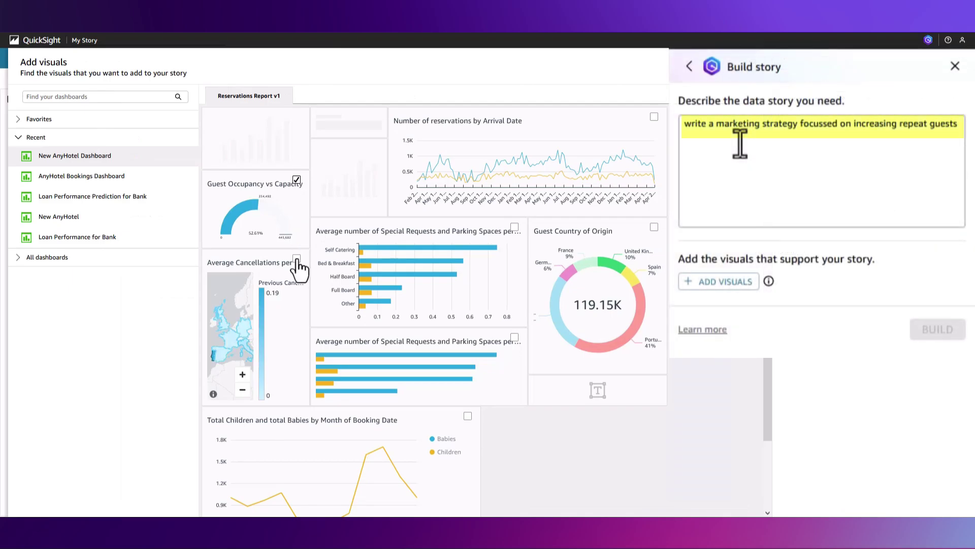
pyautogui.click(514, 227)
pyautogui.click(654, 117)
pyautogui.click(515, 338)
pyautogui.click(467, 416)
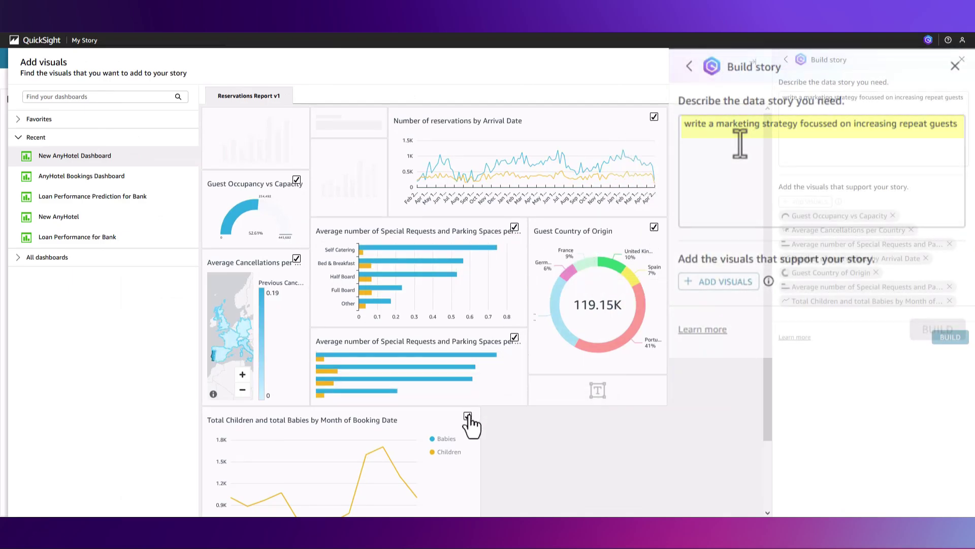
pyautogui.click(950, 337)
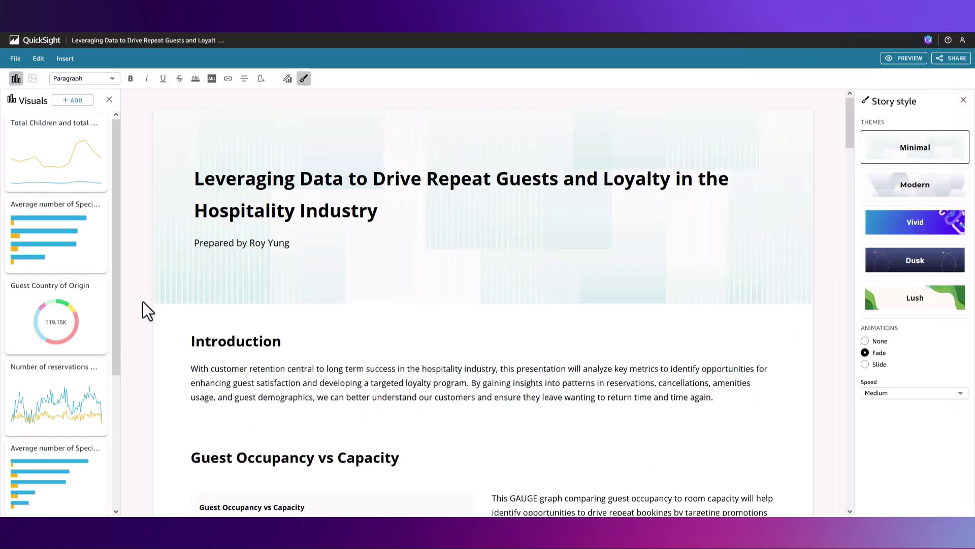
# Apply the dark Dusk theme from the Story style panel to the repeat-guests story.
pyautogui.scroll(-10, 172, 321)
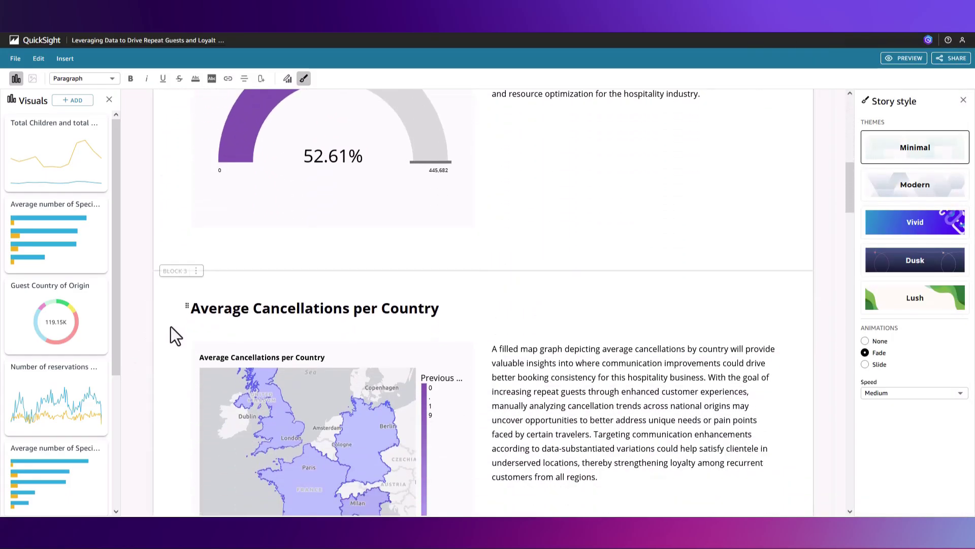
pyautogui.scroll(-10, 171, 326)
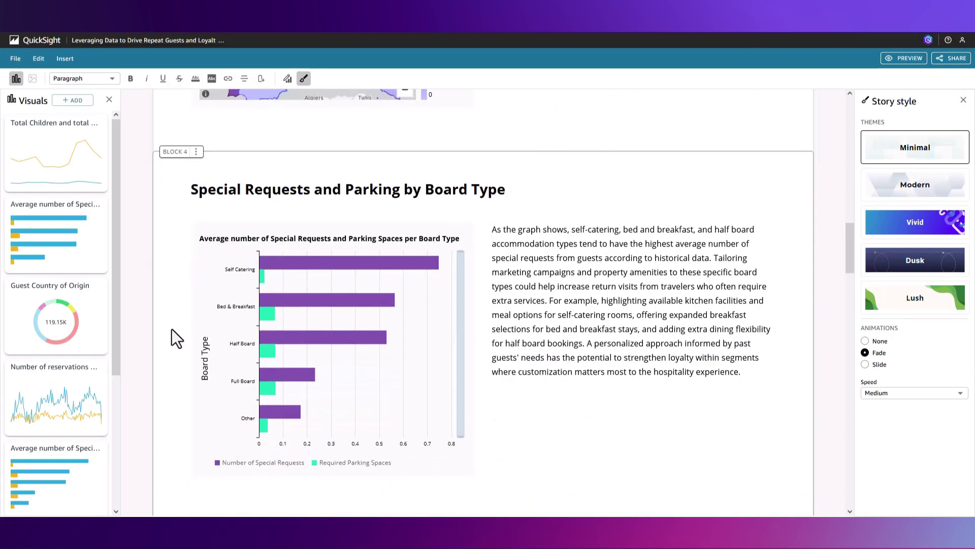
pyautogui.click(912, 262)
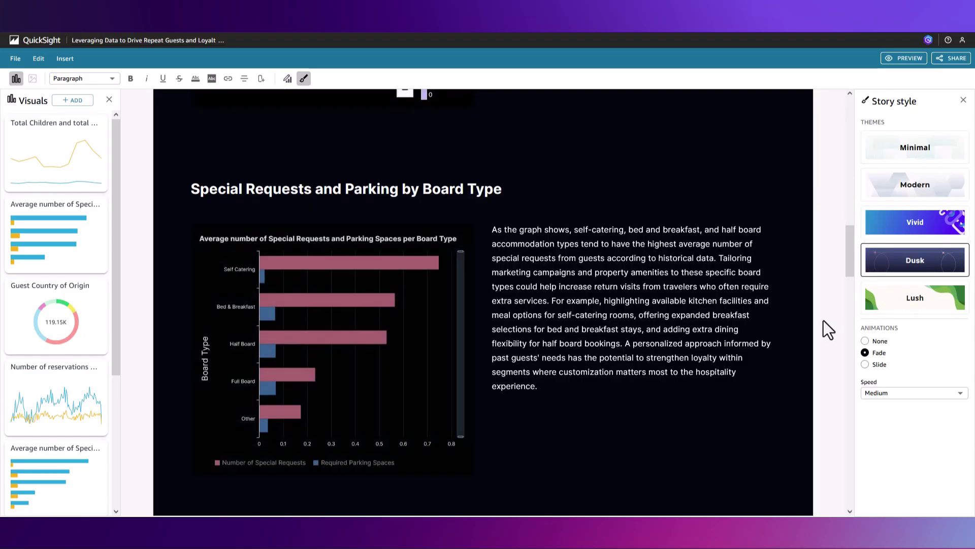
pyautogui.moveTo(492, 229); pyautogui.dragTo(597, 353)
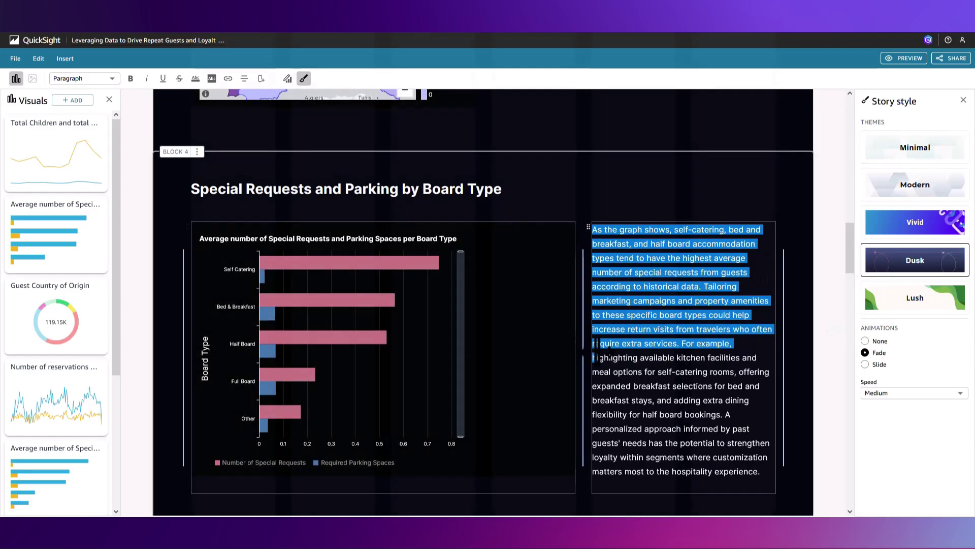
# Have Q make the board-type narrative shorter and keep the rewritten version.
pyautogui.tripleClick(599, 227)
pyautogui.click(599, 213)
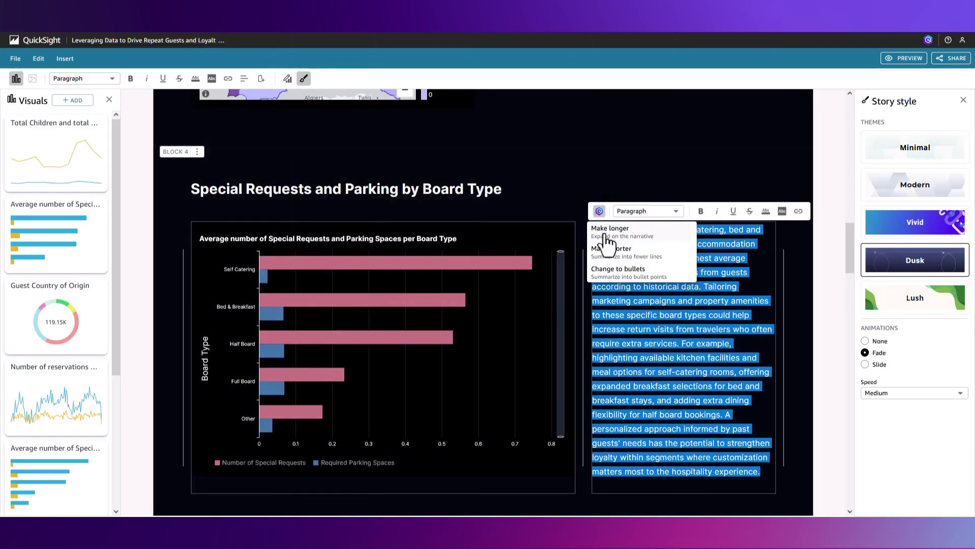
pyautogui.click(613, 258)
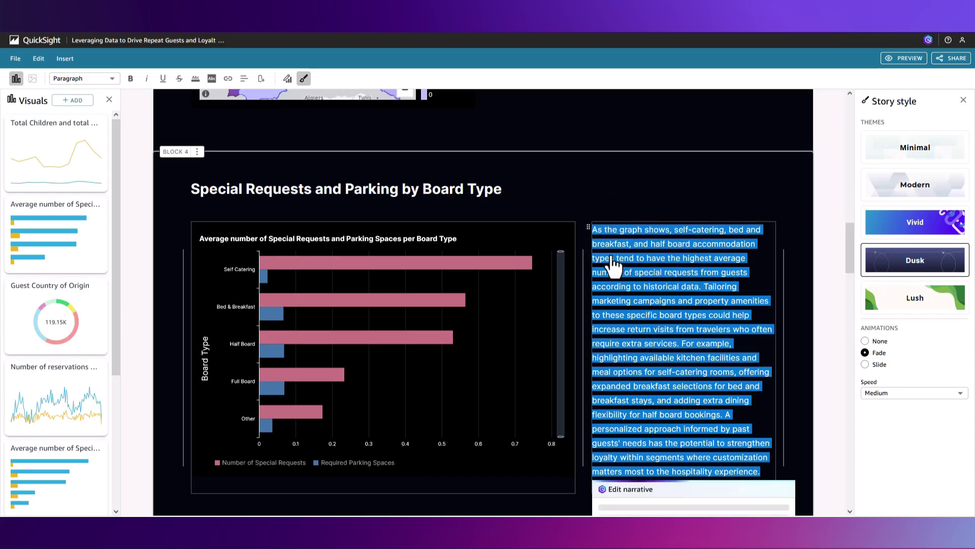
pyautogui.scroll(-2, 809, 354)
pyautogui.scroll(-1, 812, 354)
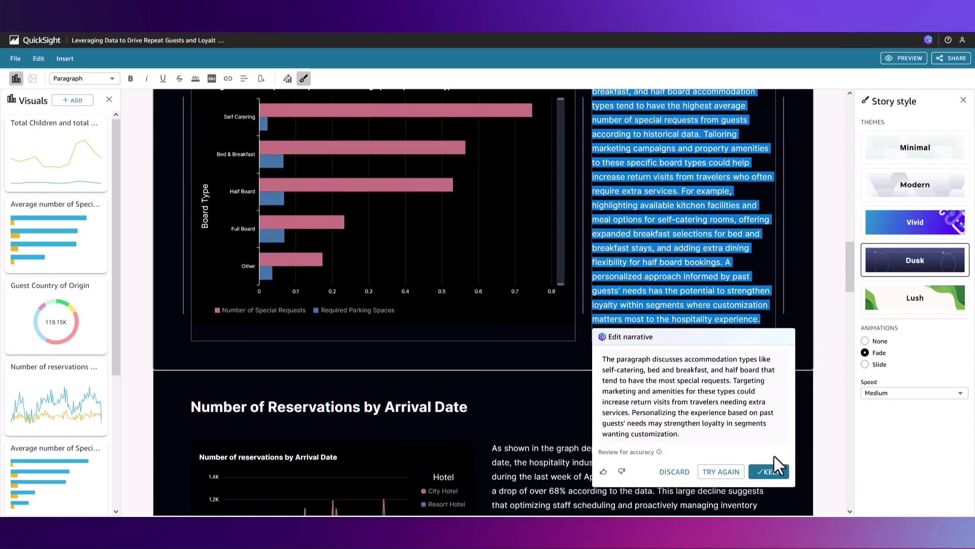
pyautogui.click(773, 465)
# Have Q rewrite the 'Number of Reservations by Arrival Date' narrative as bullet points and keep them.
pyautogui.scroll(2, 804, 340)
pyautogui.scroll(-2, 805, 343)
pyautogui.scroll(-4, 805, 342)
pyautogui.click(491, 292)
pyautogui.hotkey('ctrl', 'a')
pyautogui.click(500, 275)
pyautogui.click(509, 335)
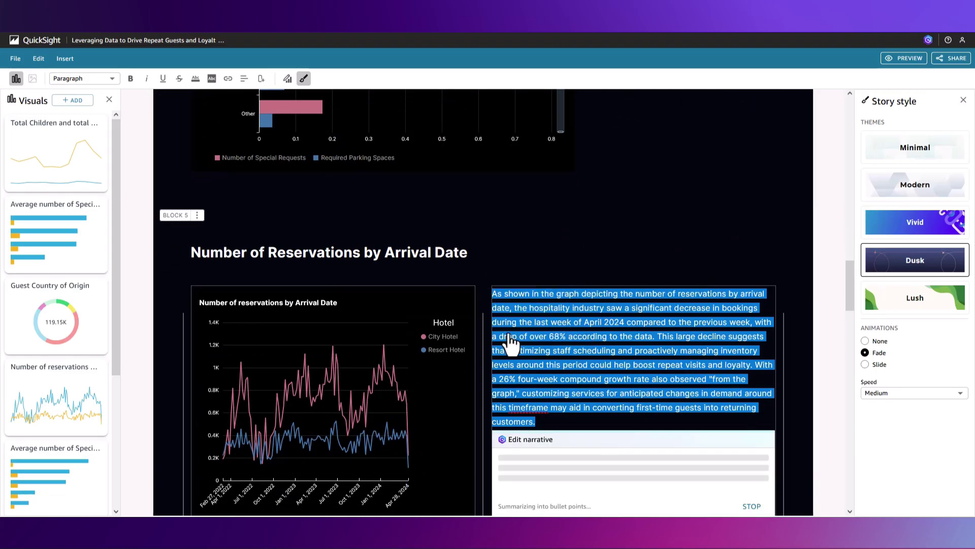
pyautogui.scroll(-2, 832, 337)
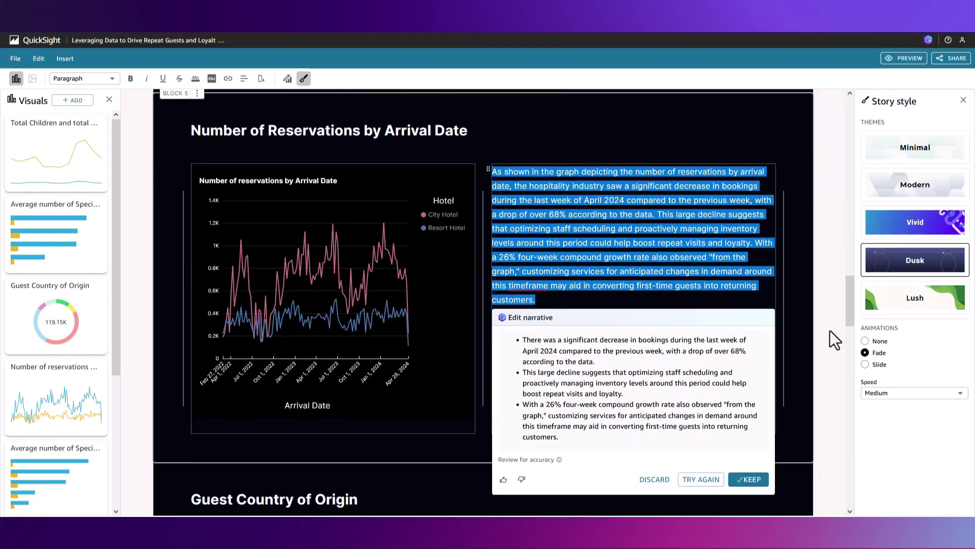
pyautogui.click(748, 479)
# Switch the story format to Slideshow via File > Story format and scroll through the slides.
pyautogui.click(15, 58)
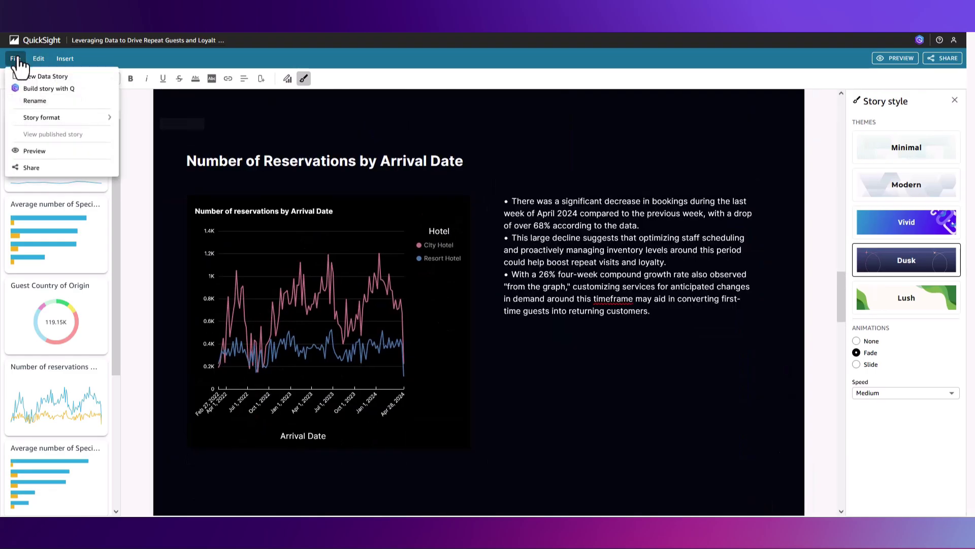
pyautogui.moveTo(39, 118)
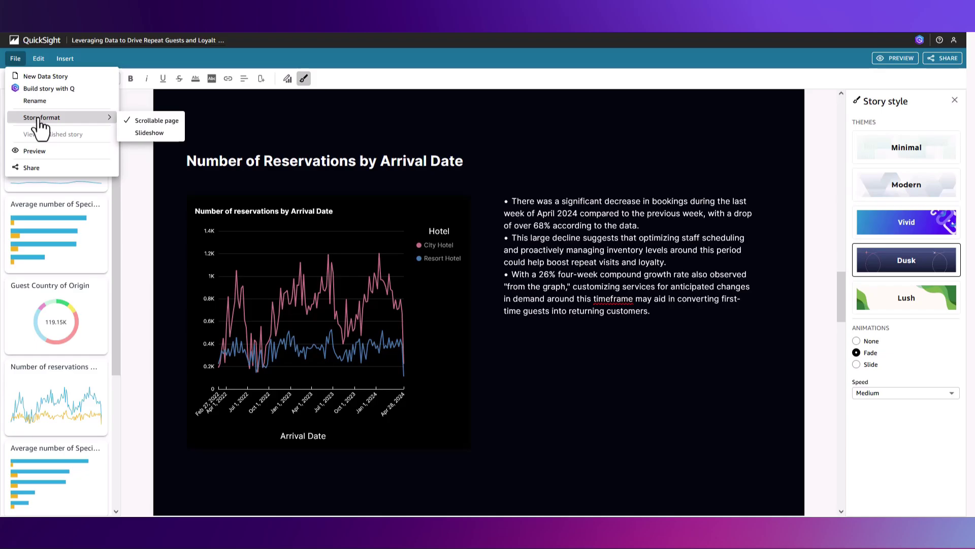
pyautogui.click(150, 132)
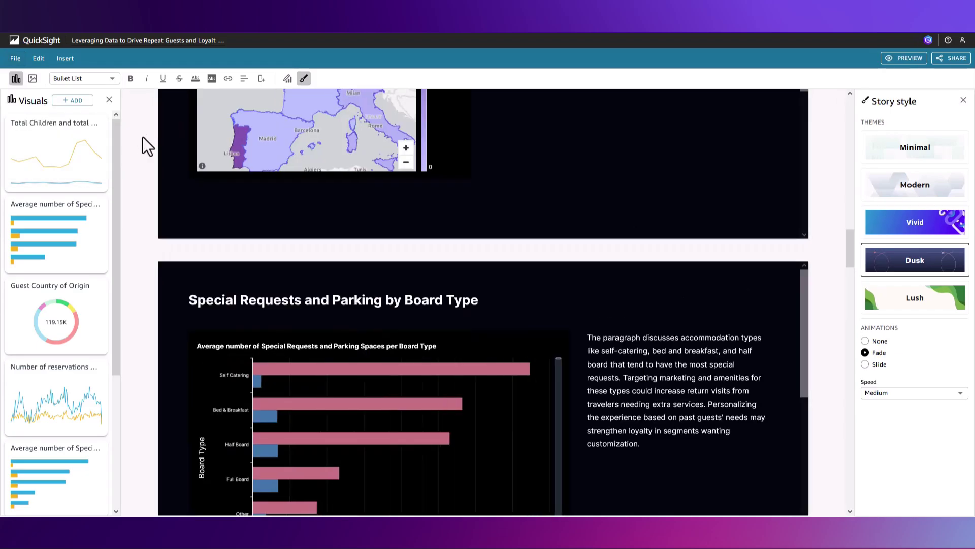
pyautogui.scroll(-9, 146, 193)
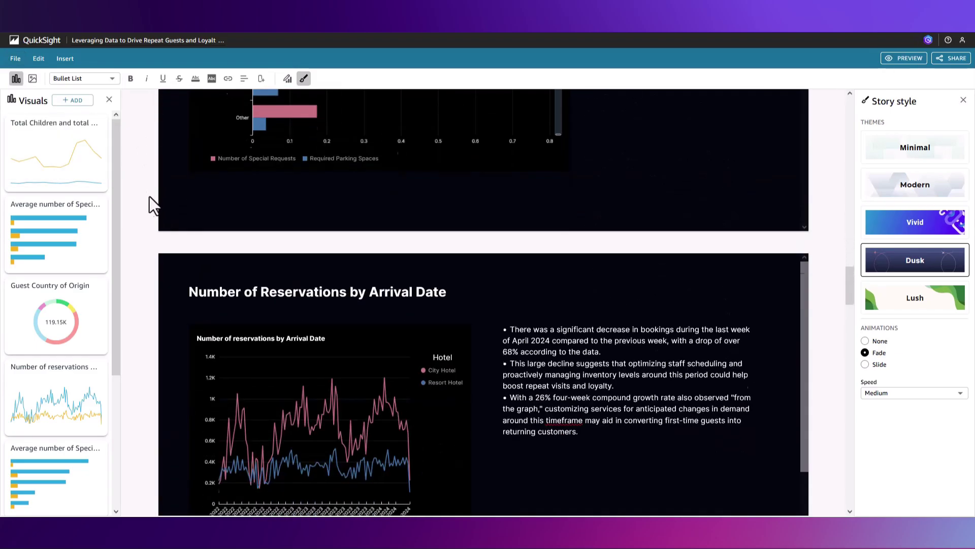
pyautogui.scroll(-18, 146, 200)
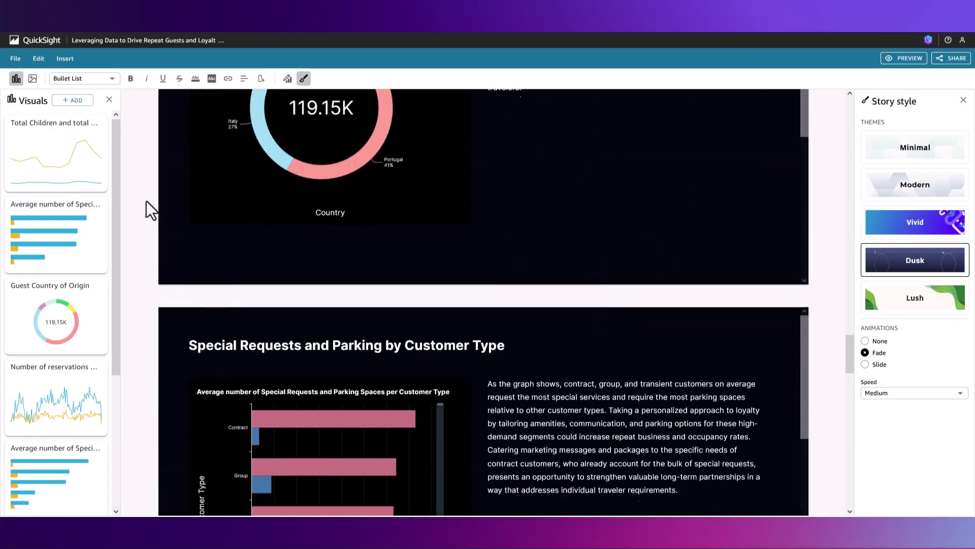